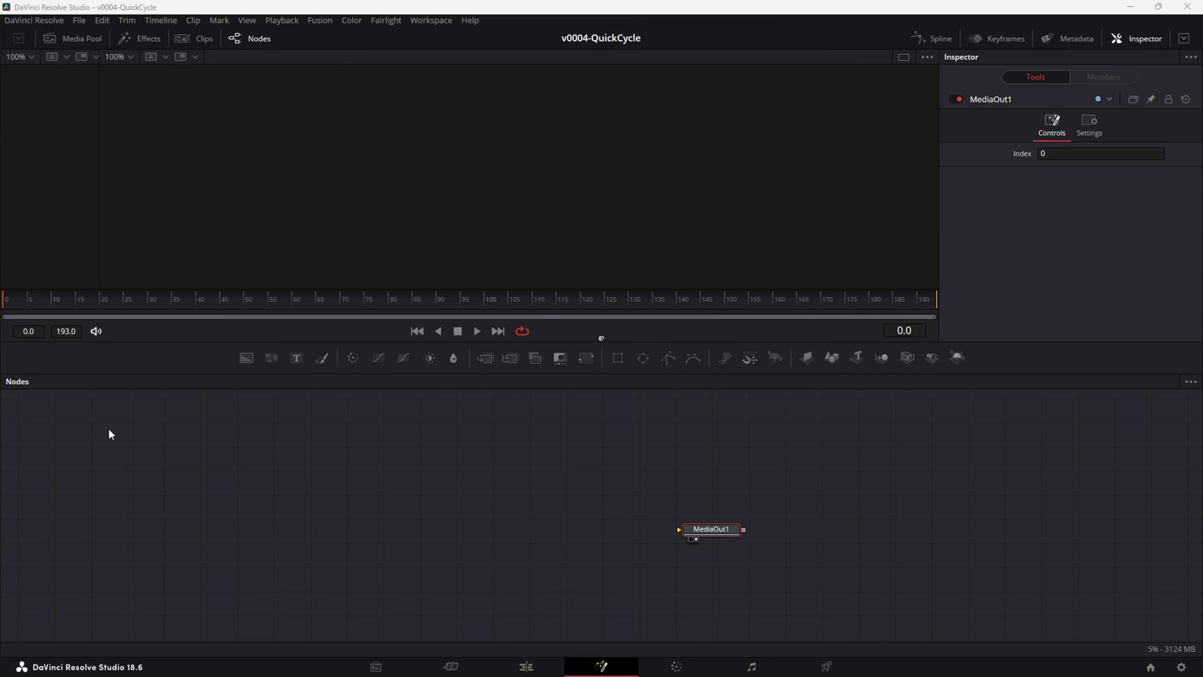
Add a Background node feeding MediaOut1 and enlarge the viewer area above the node graph.
drag(248, 358, 709, 530)
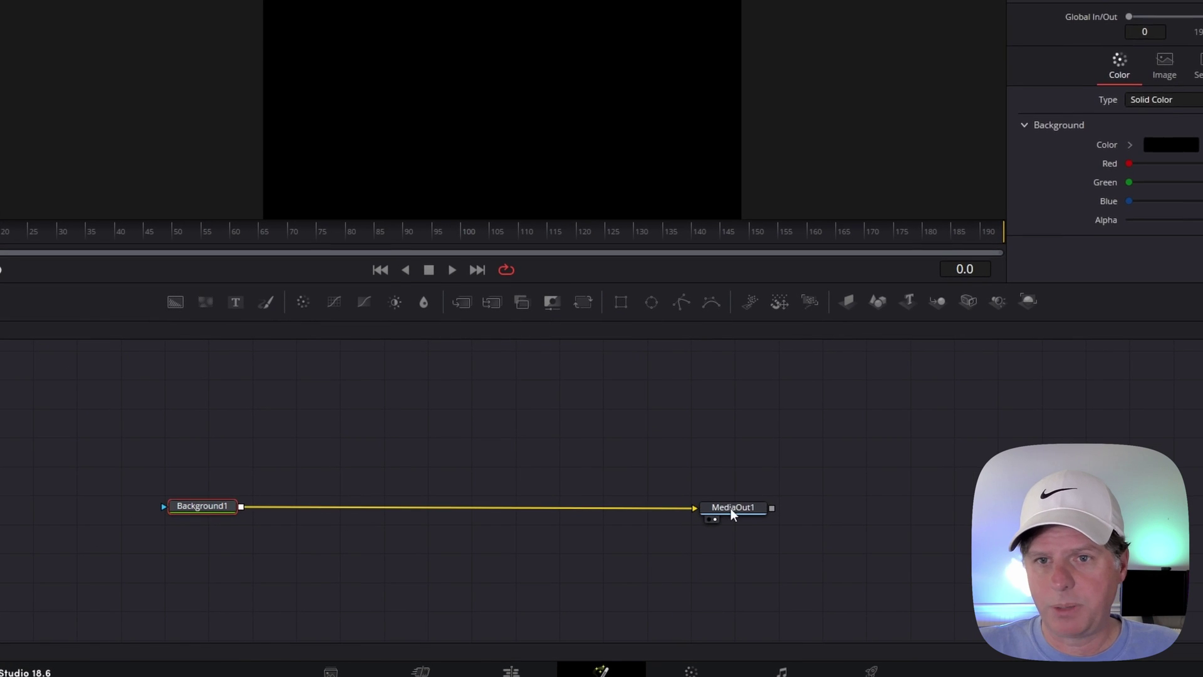
click(730, 509)
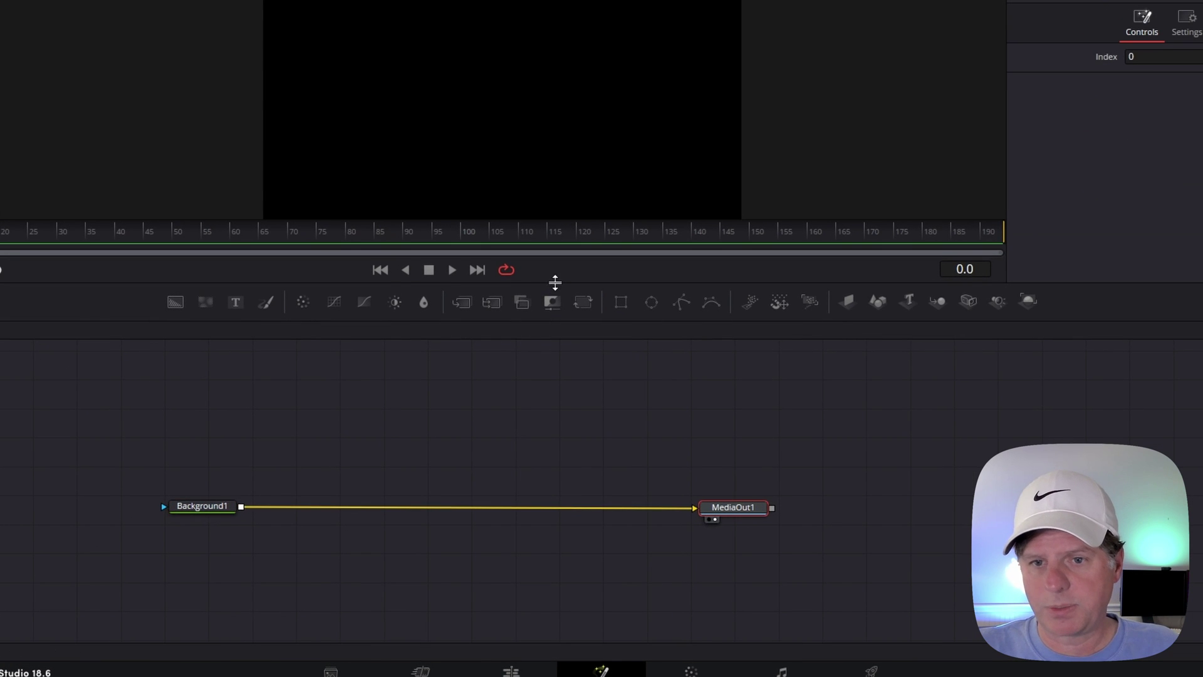
drag(555, 283, 552, 374)
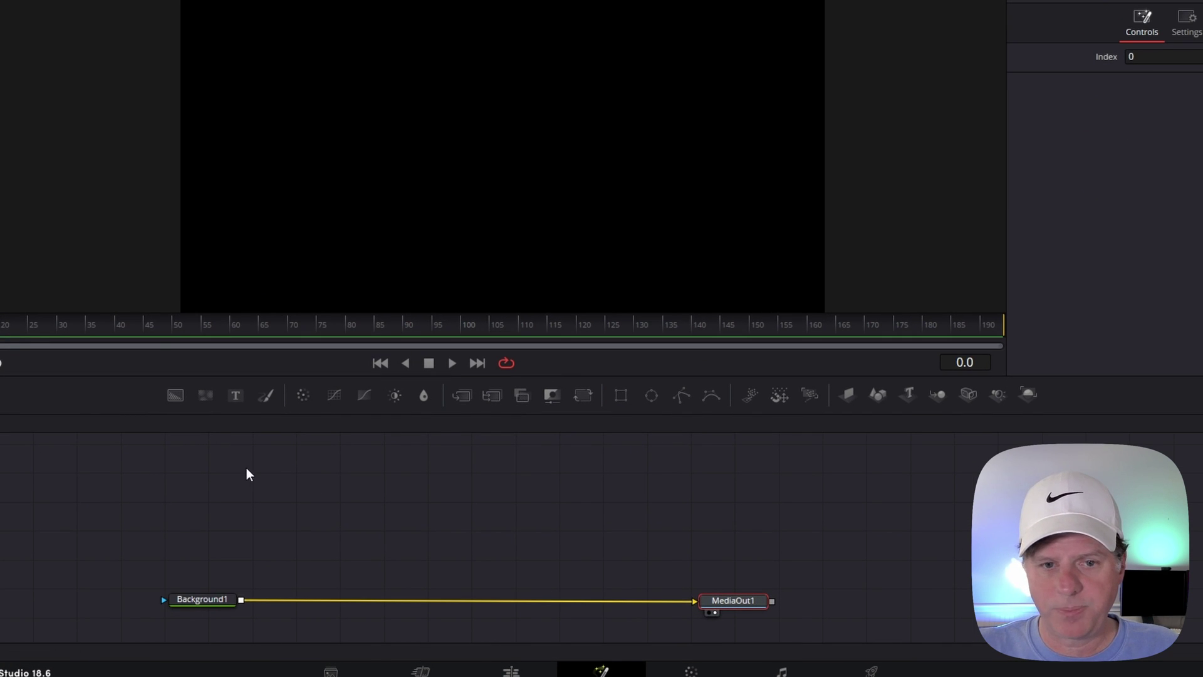
Add an unconnected sEllipse node in the empty graph area above Background1.
click(230, 496)
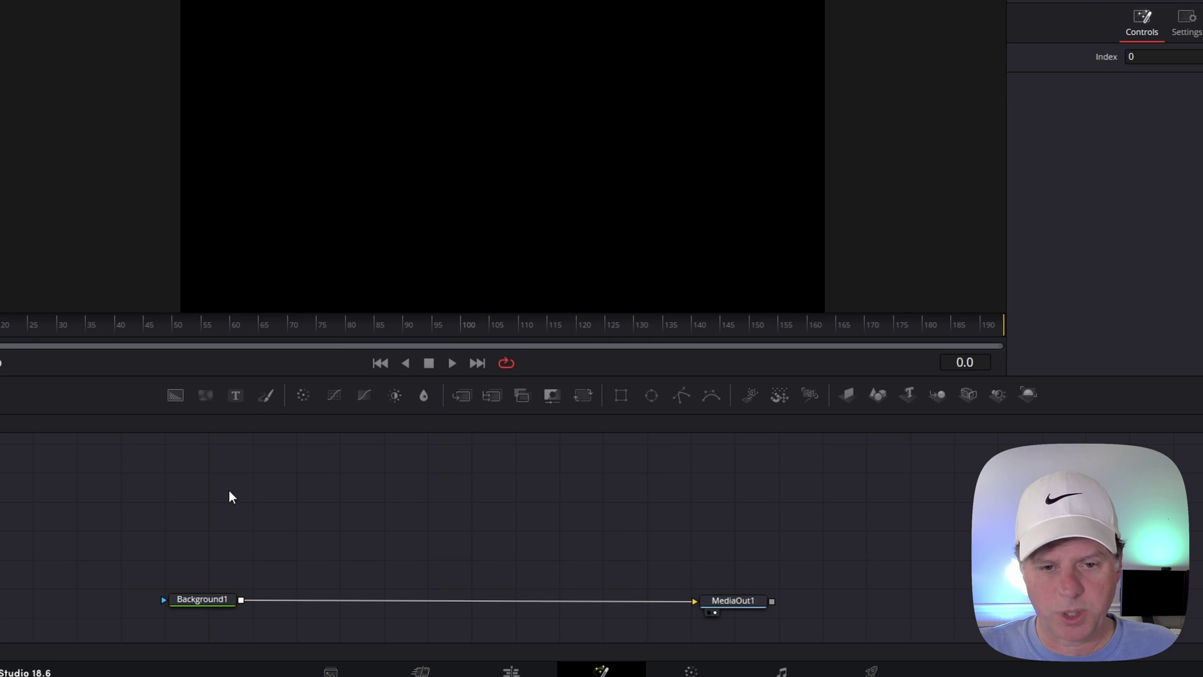
key(shift+space)
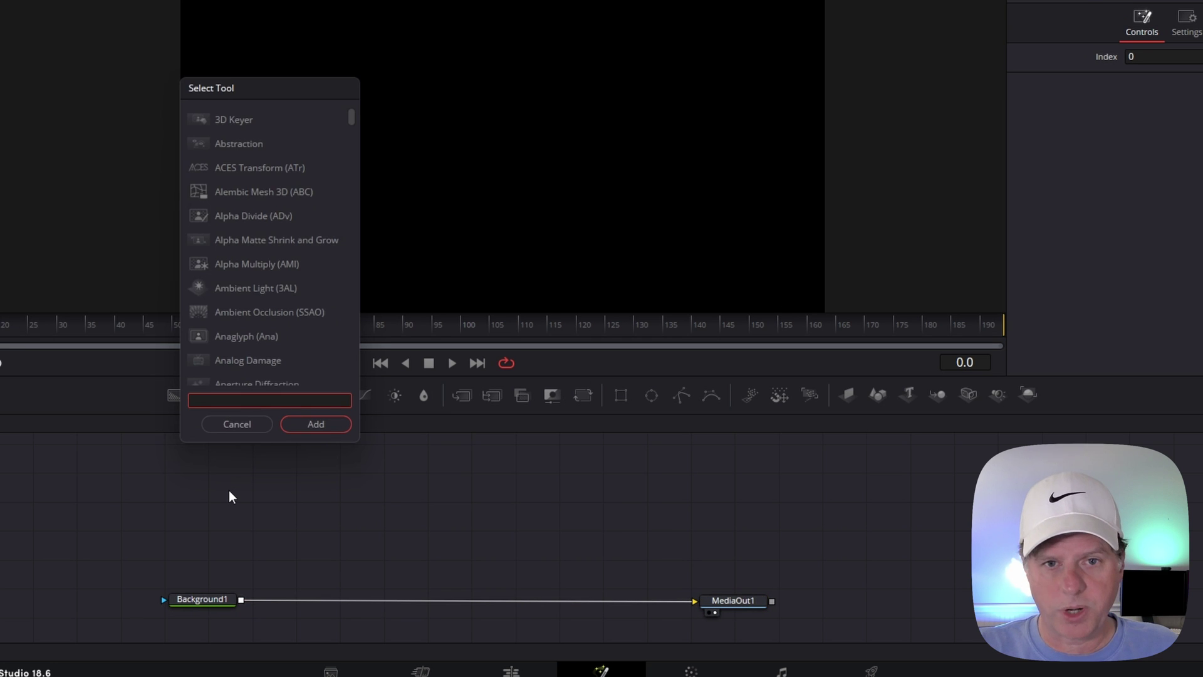
text(sell)
key(Return)
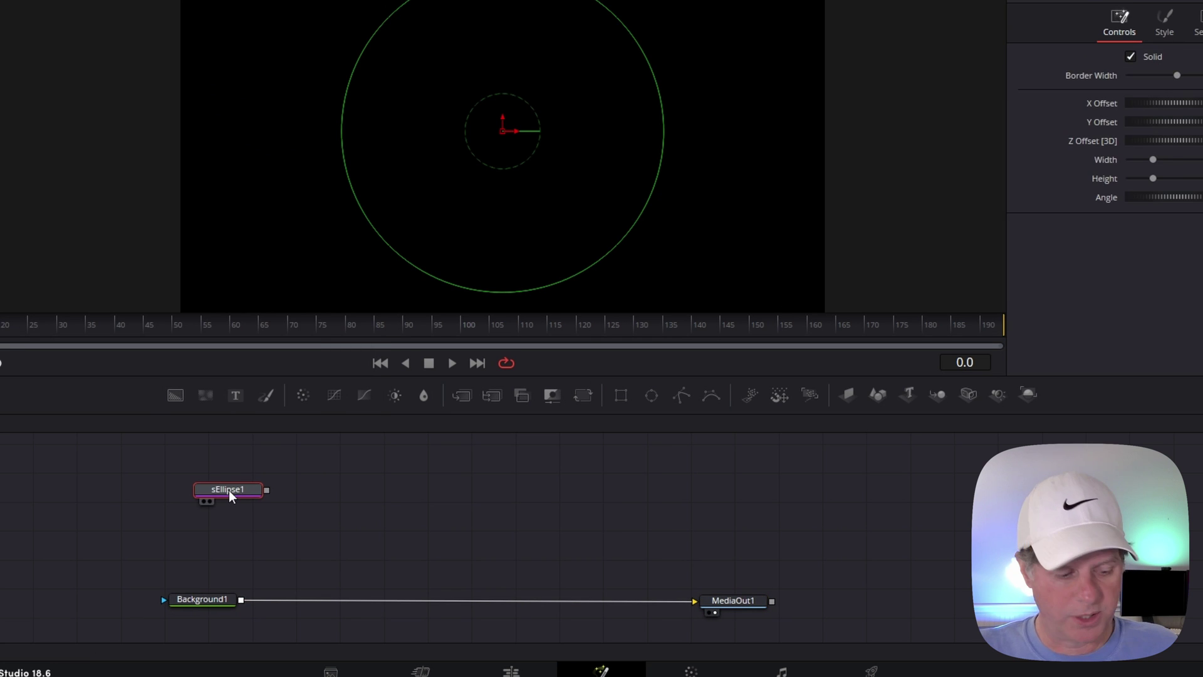
Add an sRender node after sEllipse1 and show its output in the viewer.
key(shift+space)
text(sre)
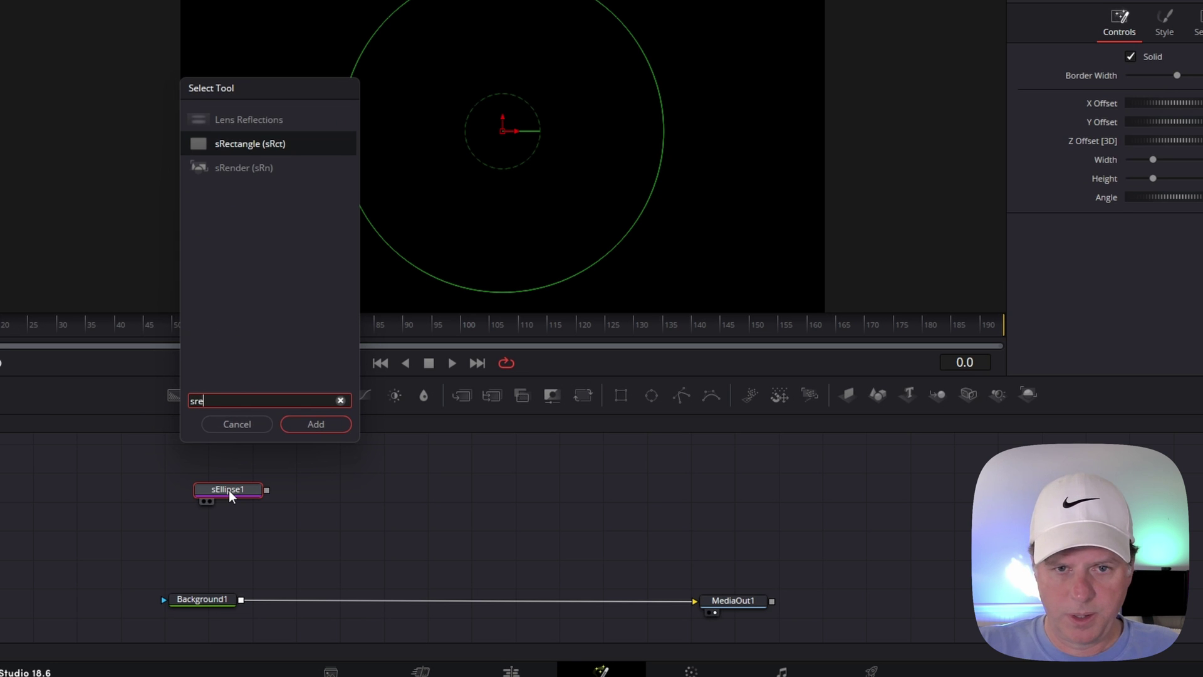
key(Down)
key(Return)
key(1)
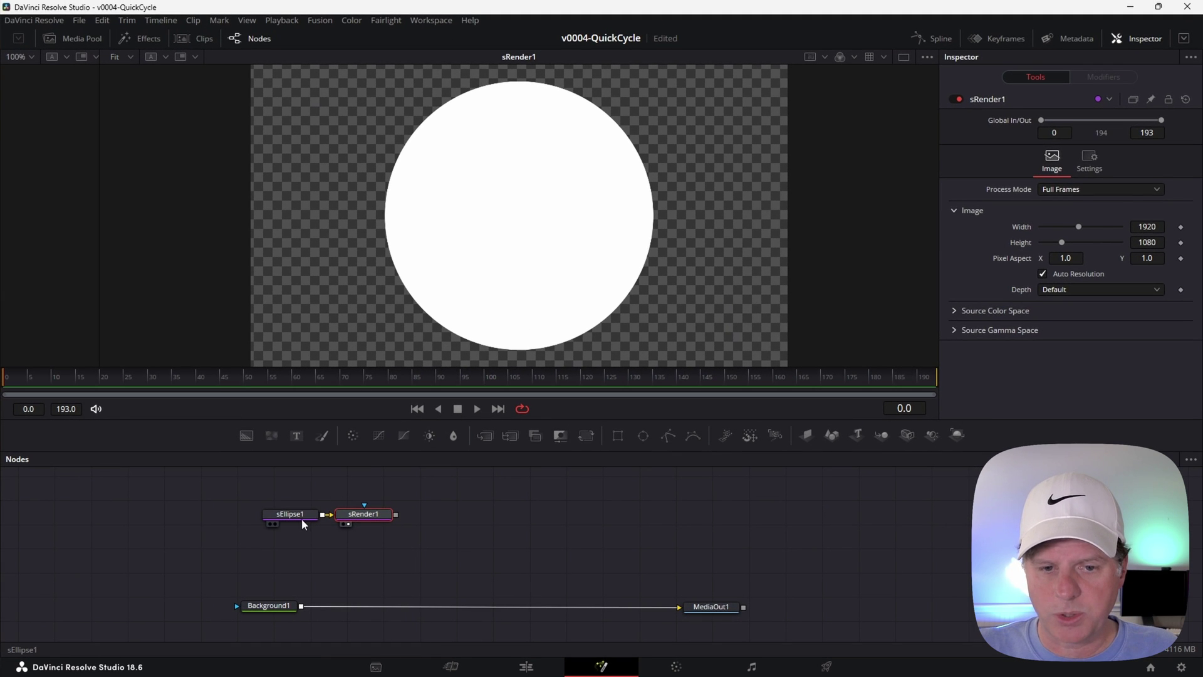
Link sEllipse1's Height to its Width with an expression and shrink the circle to a width of 0.063.
click(302, 518)
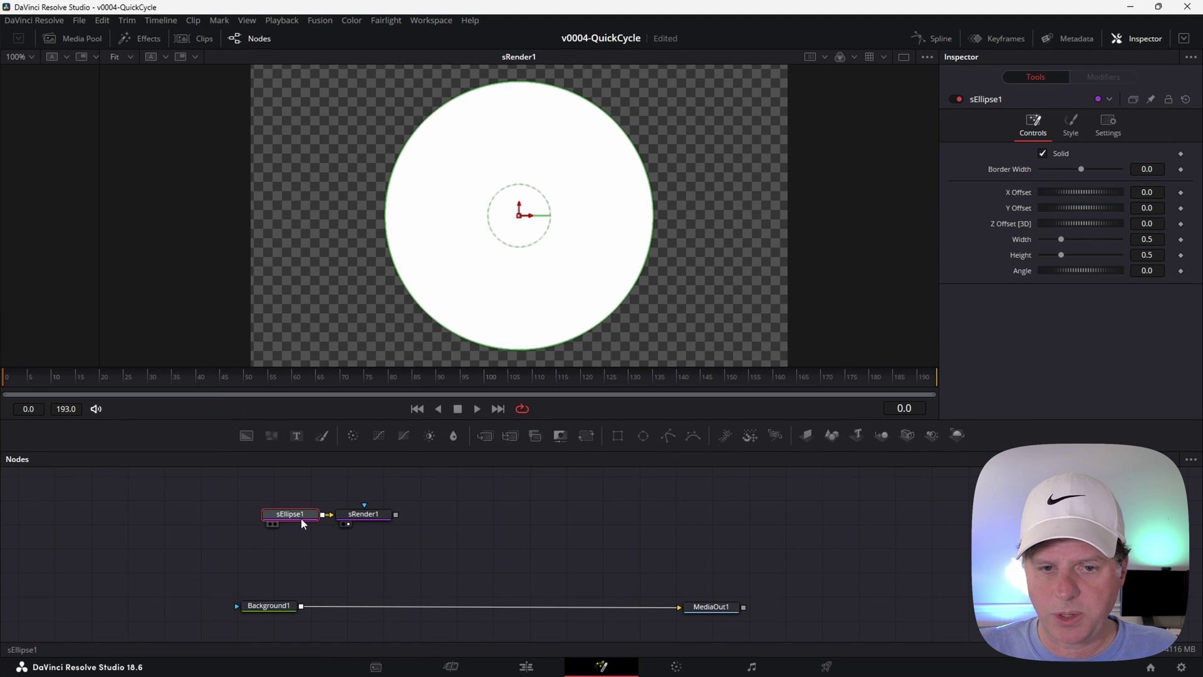
right_click(1021, 258)
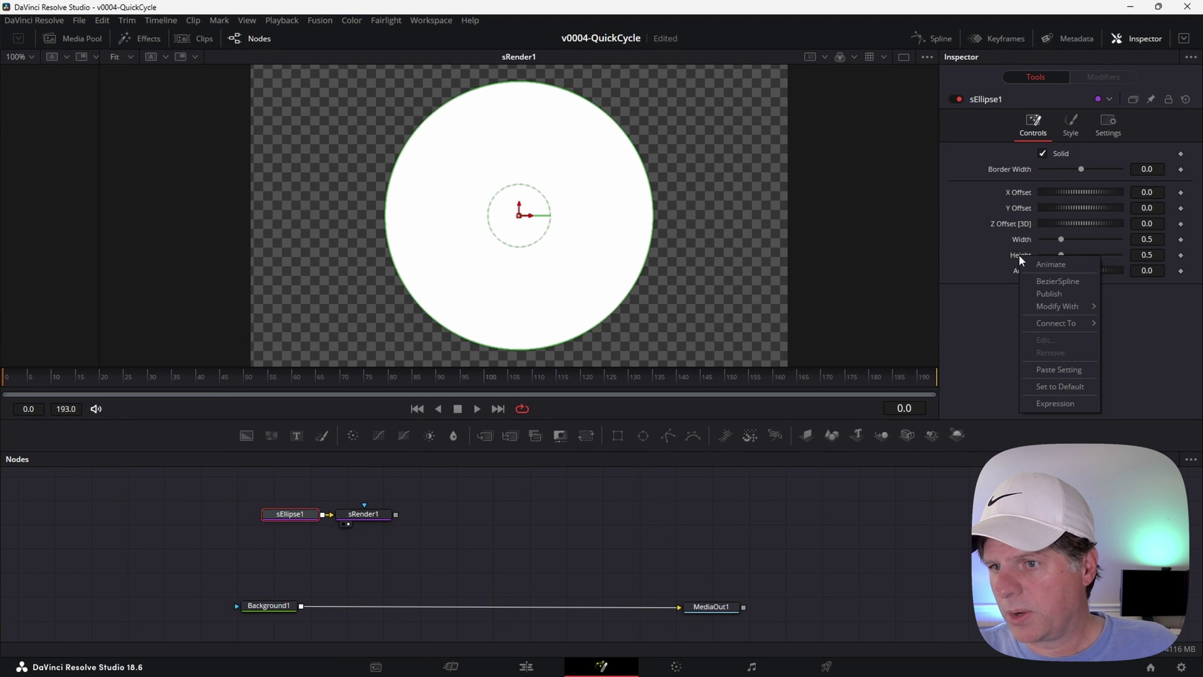
click(1059, 405)
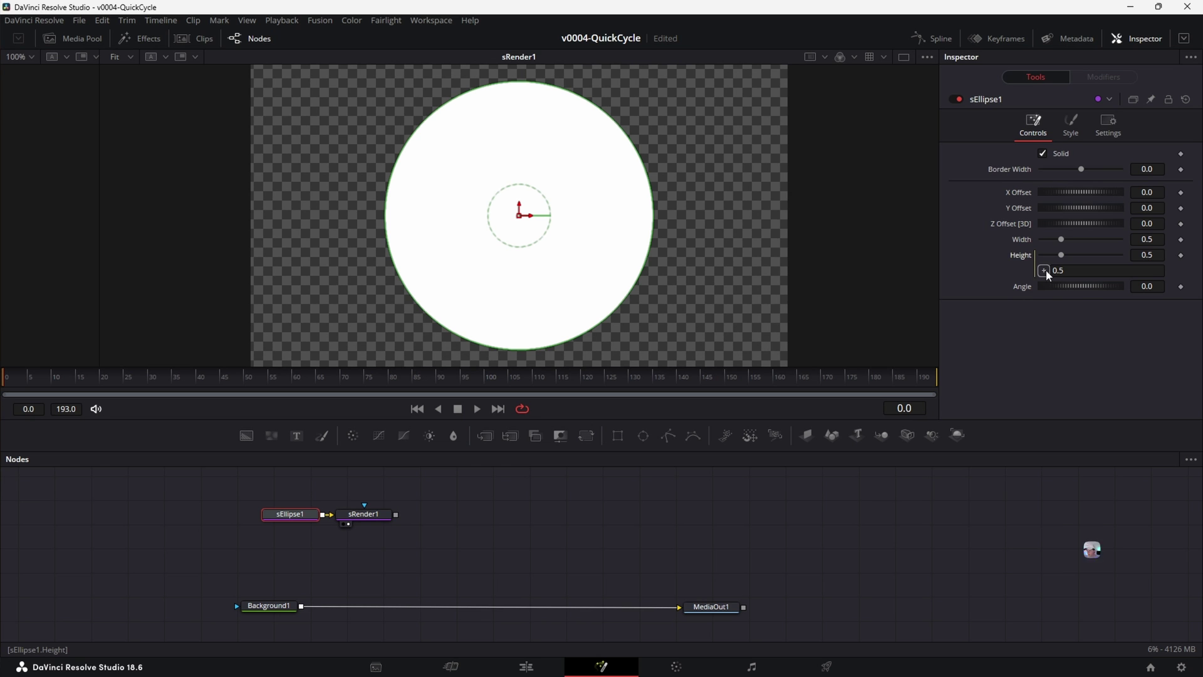
drag(1047, 269, 1044, 246)
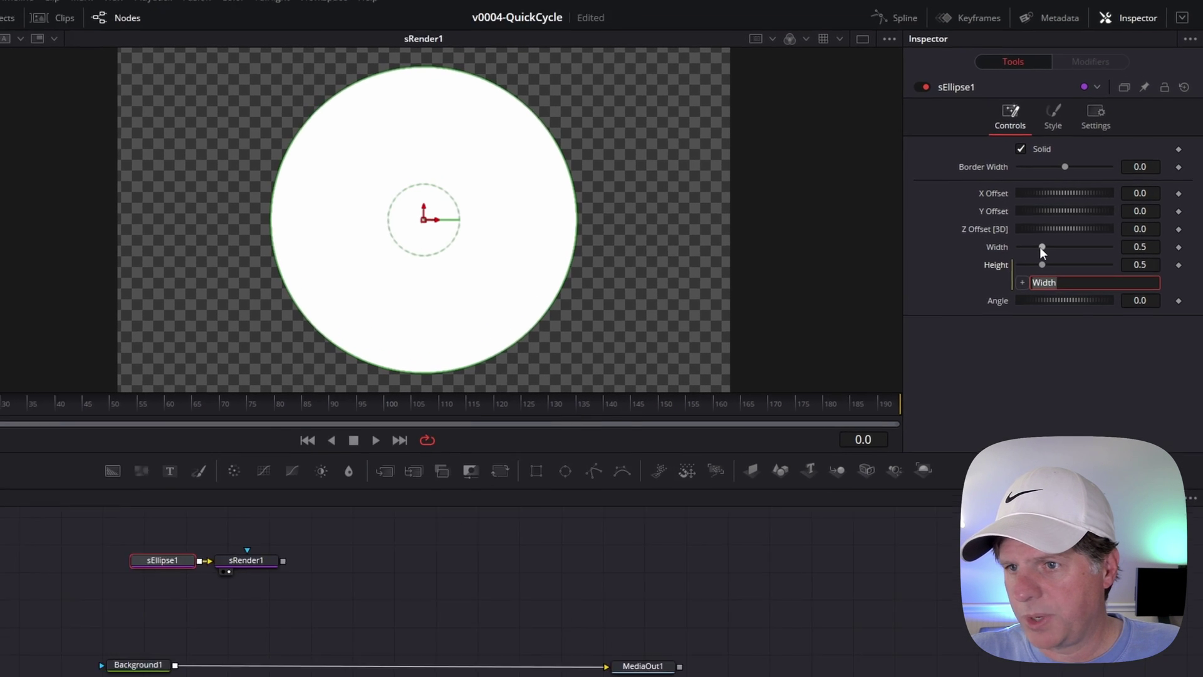
key(Return)
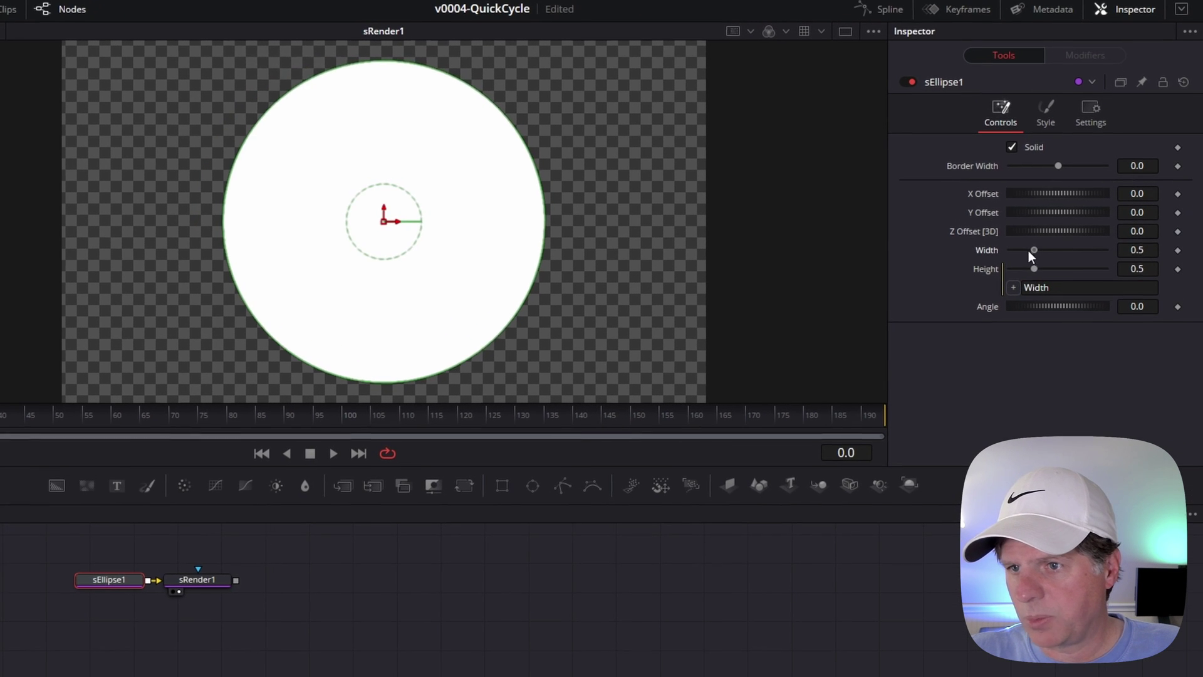
drag(1028, 250, 1015, 247)
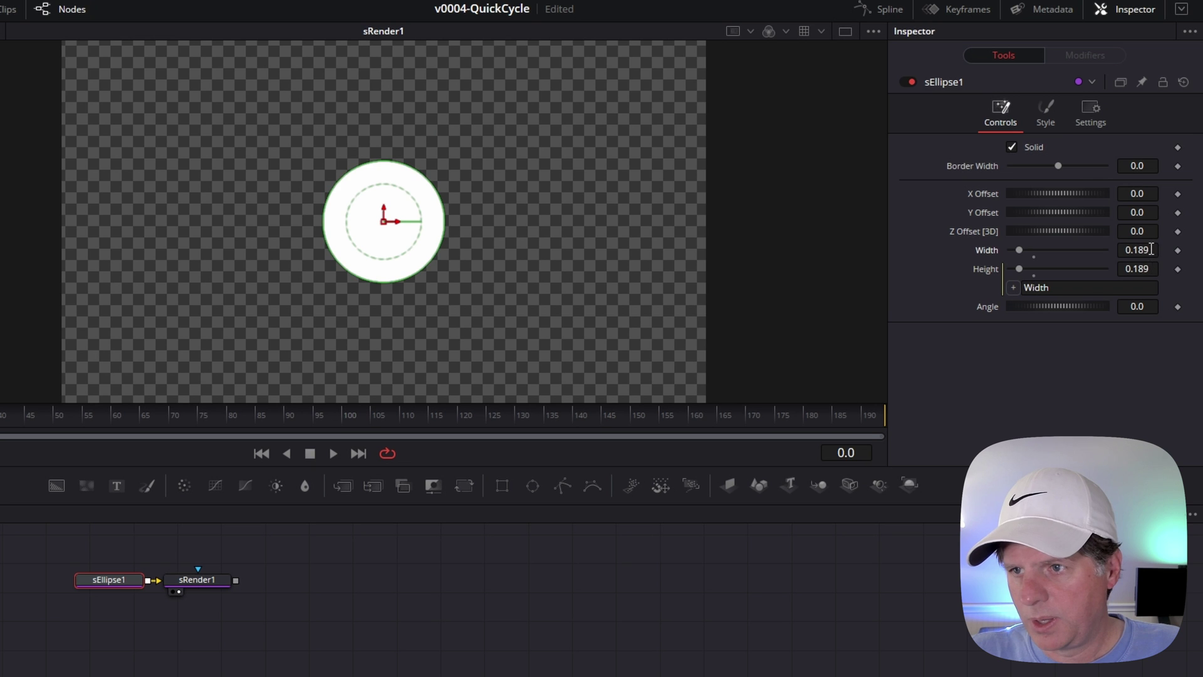
drag(1151, 249, 1104, 250)
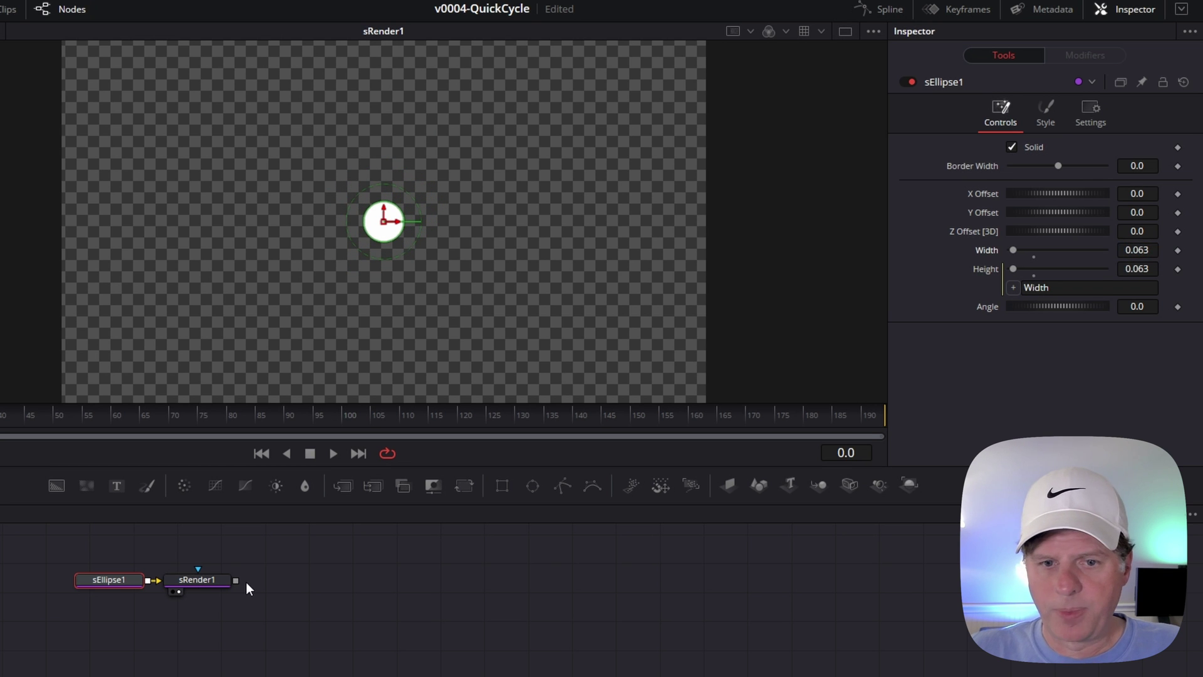
Merge the sRender1 output over Background1 and show MediaOut1 in the viewer.
drag(235, 581, 123, 676)
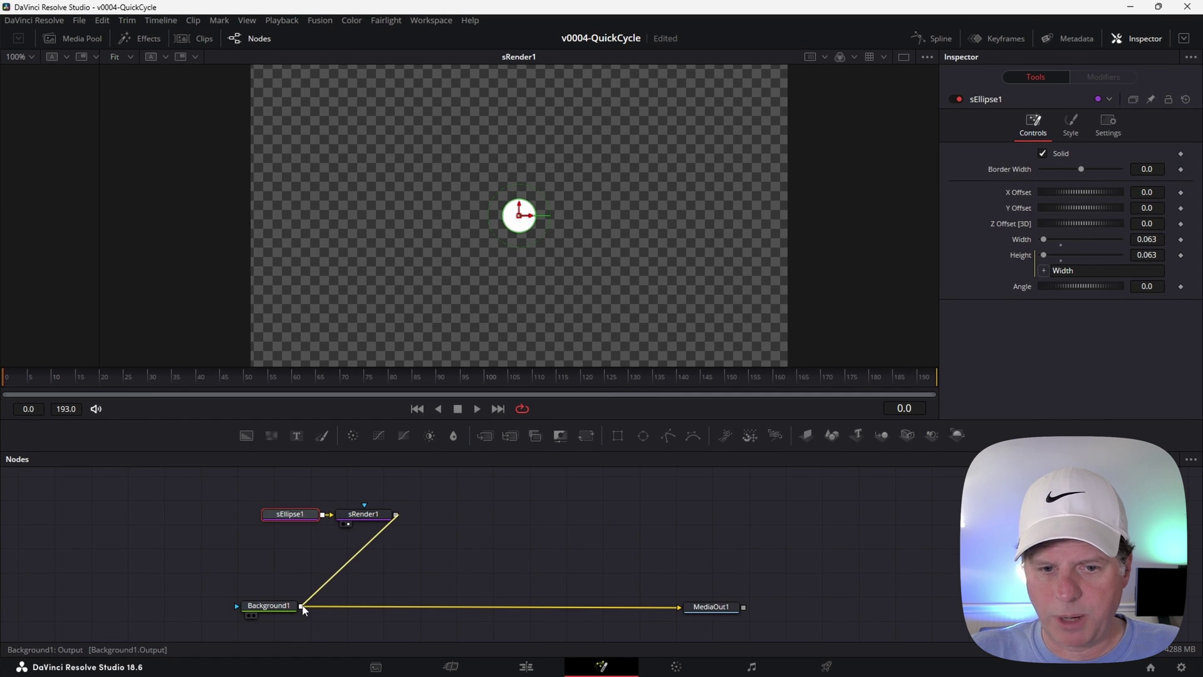
drag(303, 609, 302, 610)
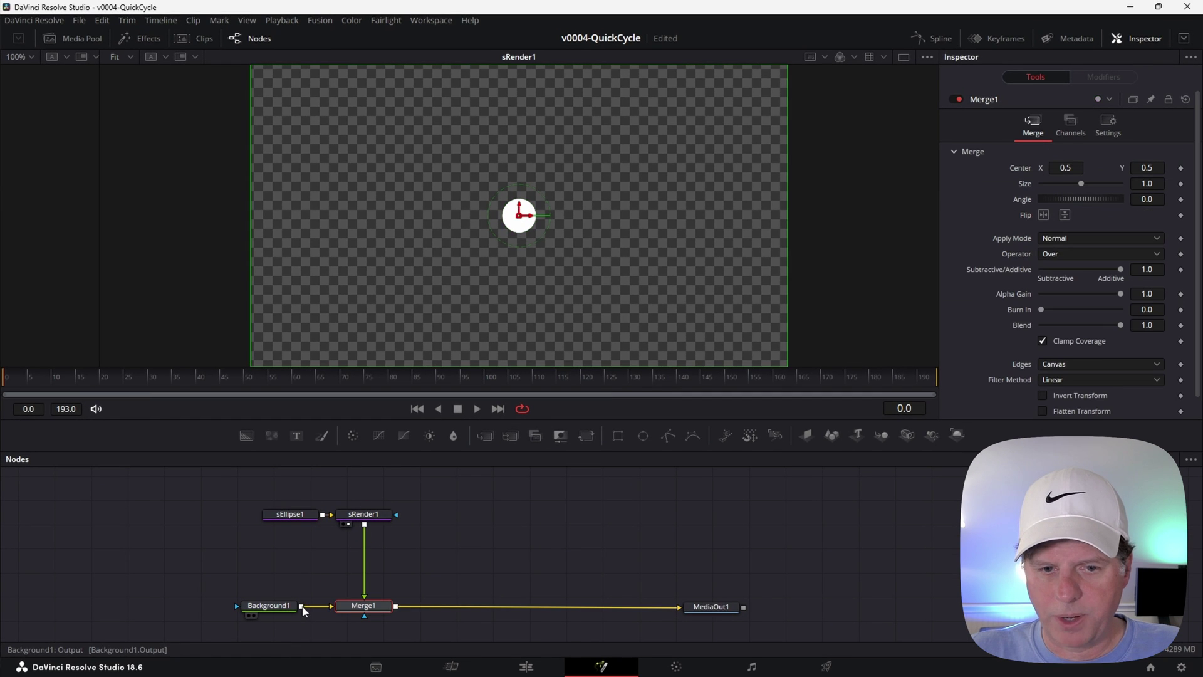
click(718, 609)
key(1)
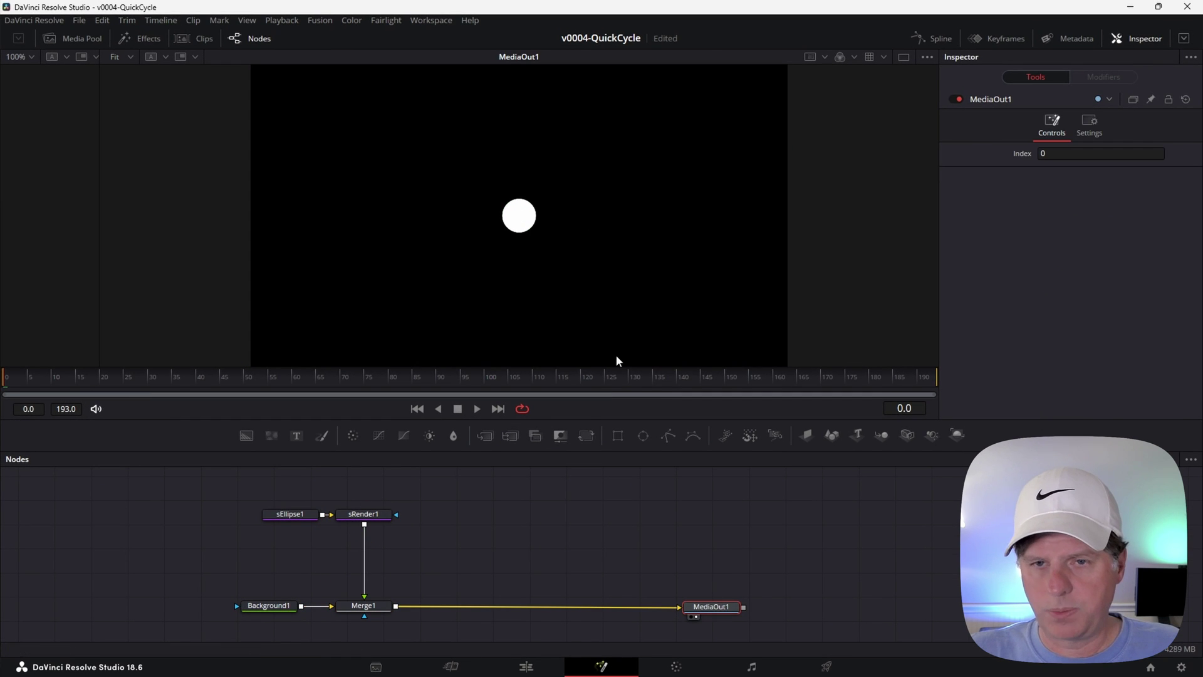
Make the ellipse slightly smaller and insert a Transform node between sRender1 and Merge1.
click(292, 514)
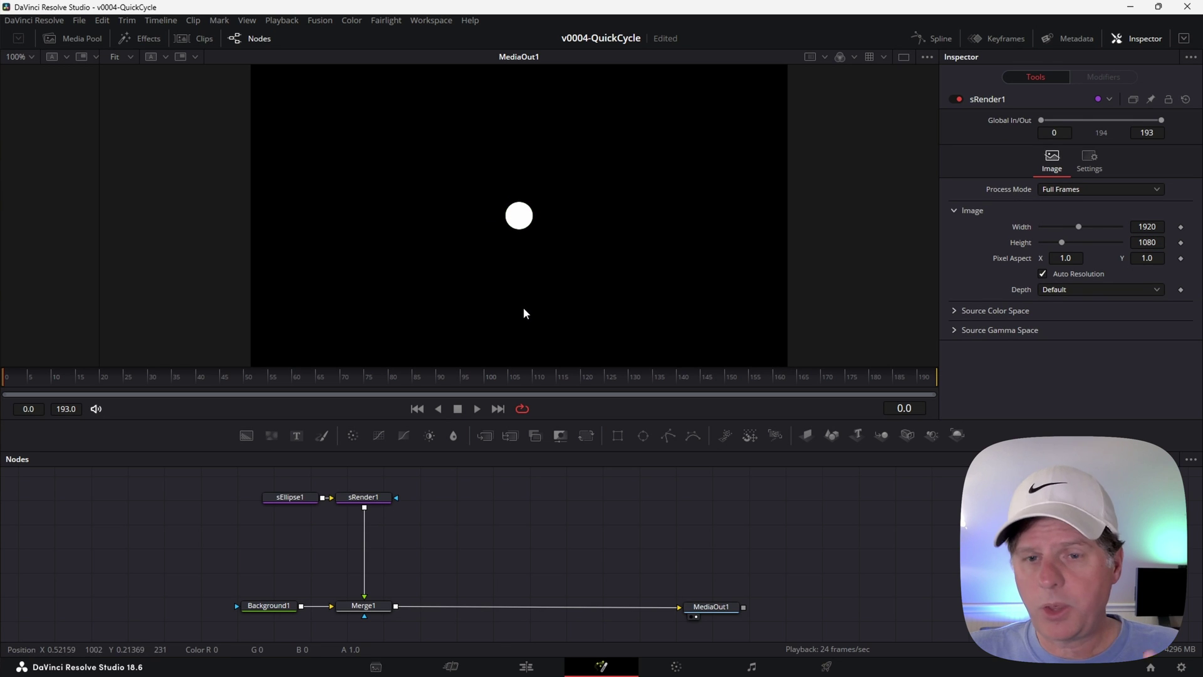
click(373, 496)
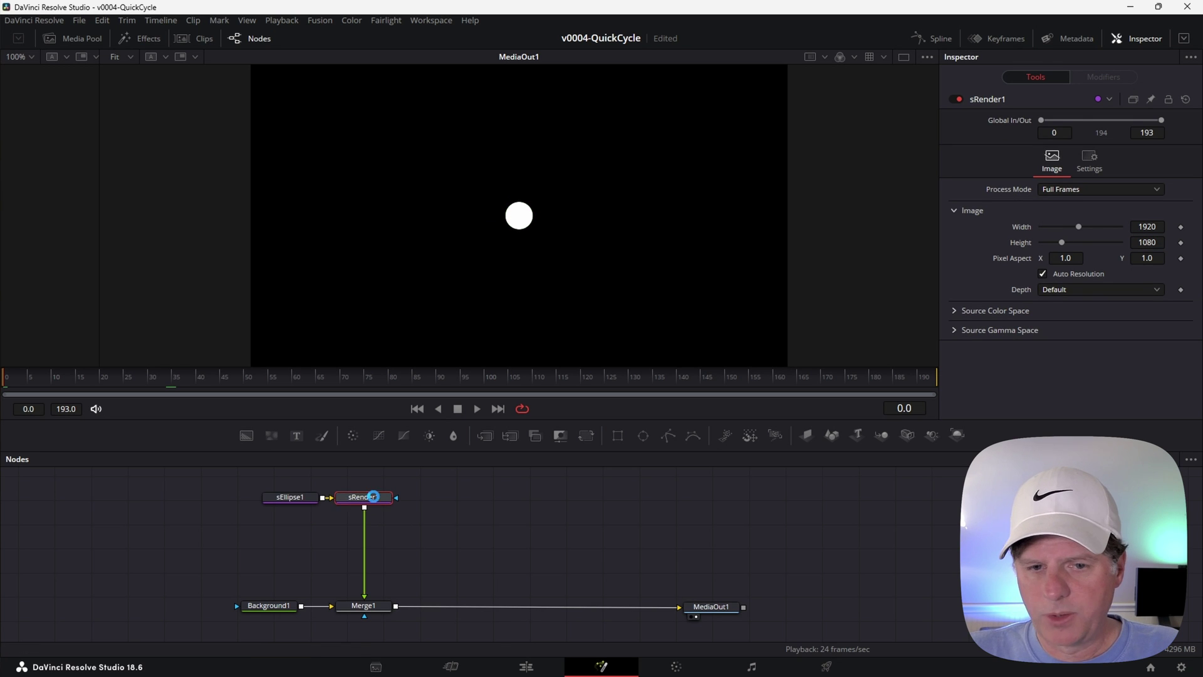
click(586, 435)
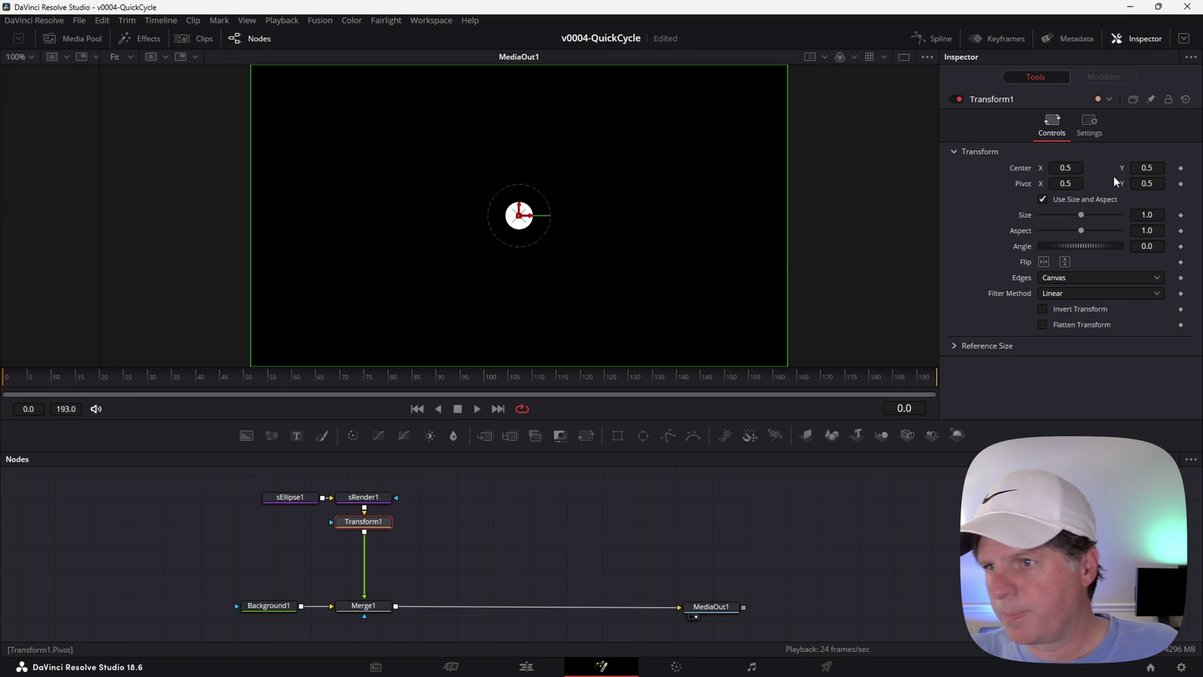
Keyframe Transform1's Center Y at 0.7 on frame 0 and 0.3 on frame 30.
click(1181, 168)
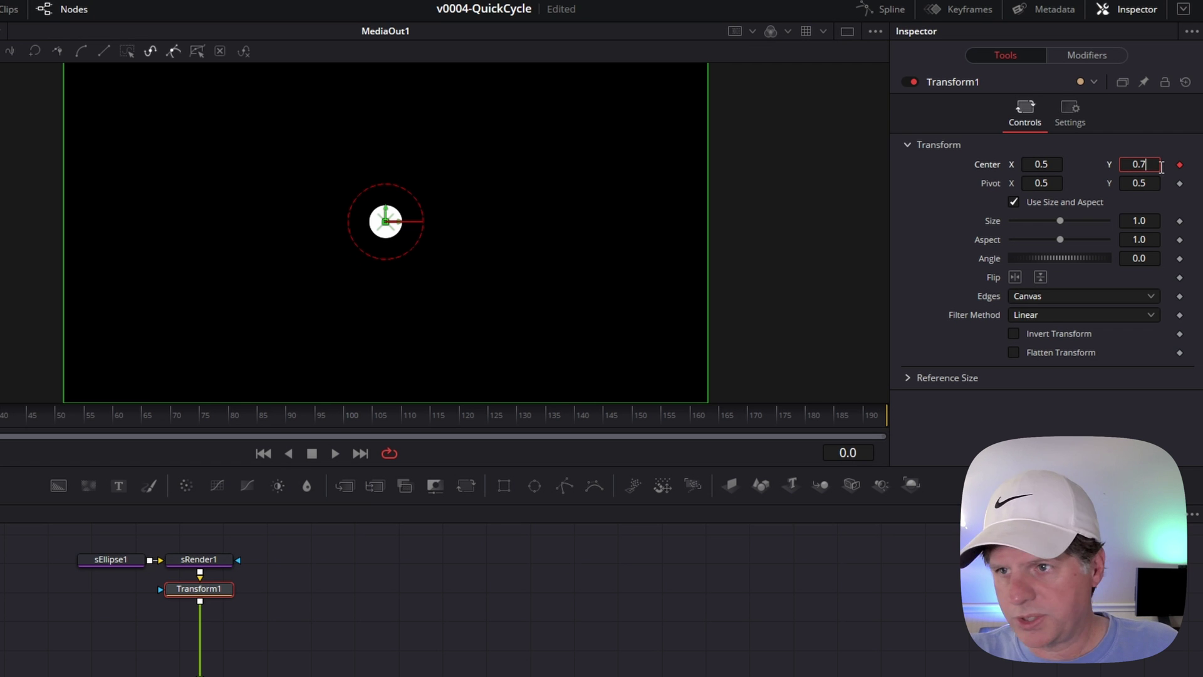
key(Return)
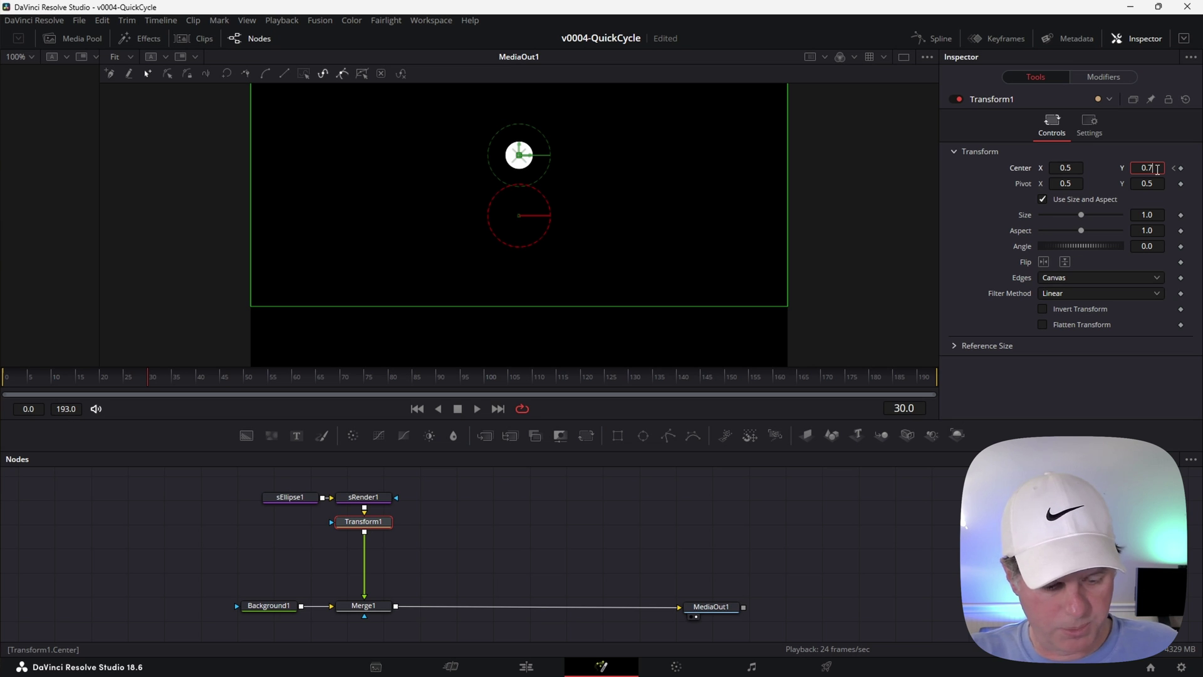
key(Return)
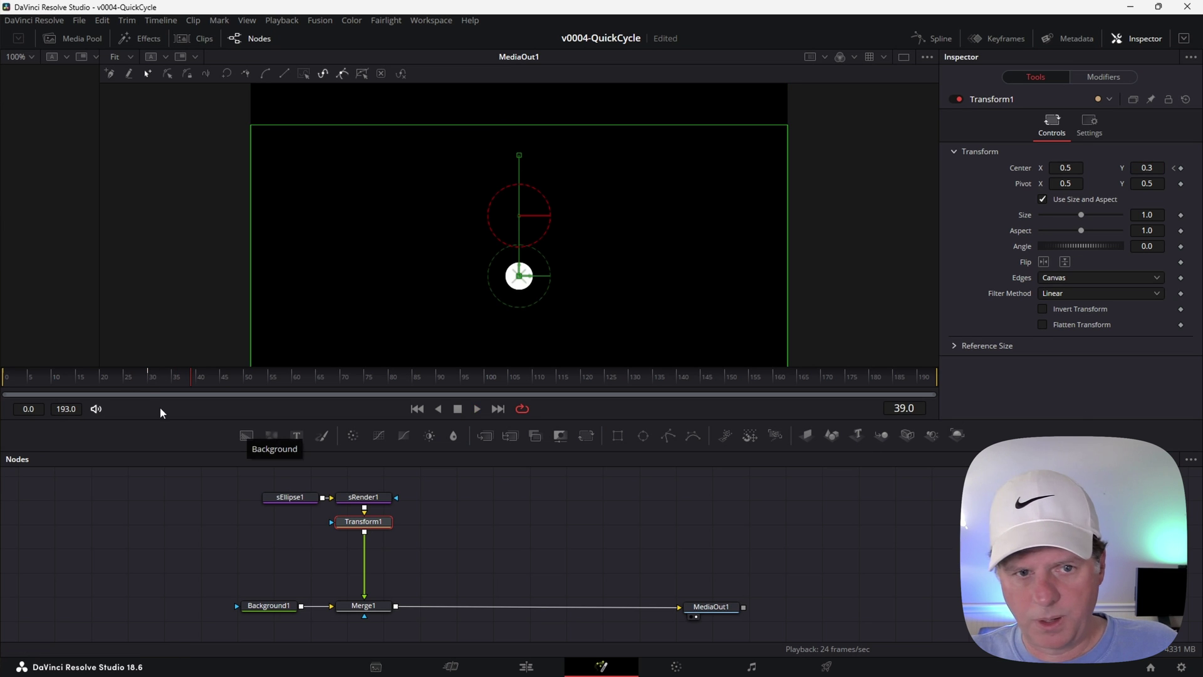
Keyframe Transform1's Size at 1.0 on frame 15 and 0.3 on frame 45.
drag(116, 376, 78, 376)
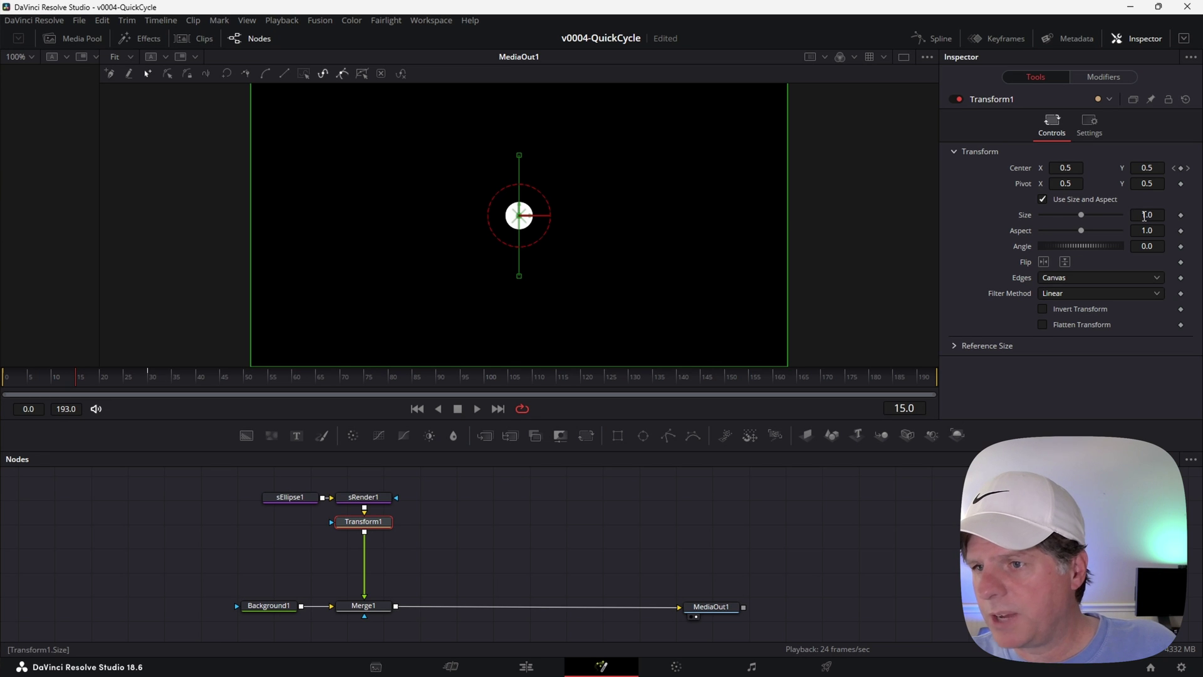
click(220, 381)
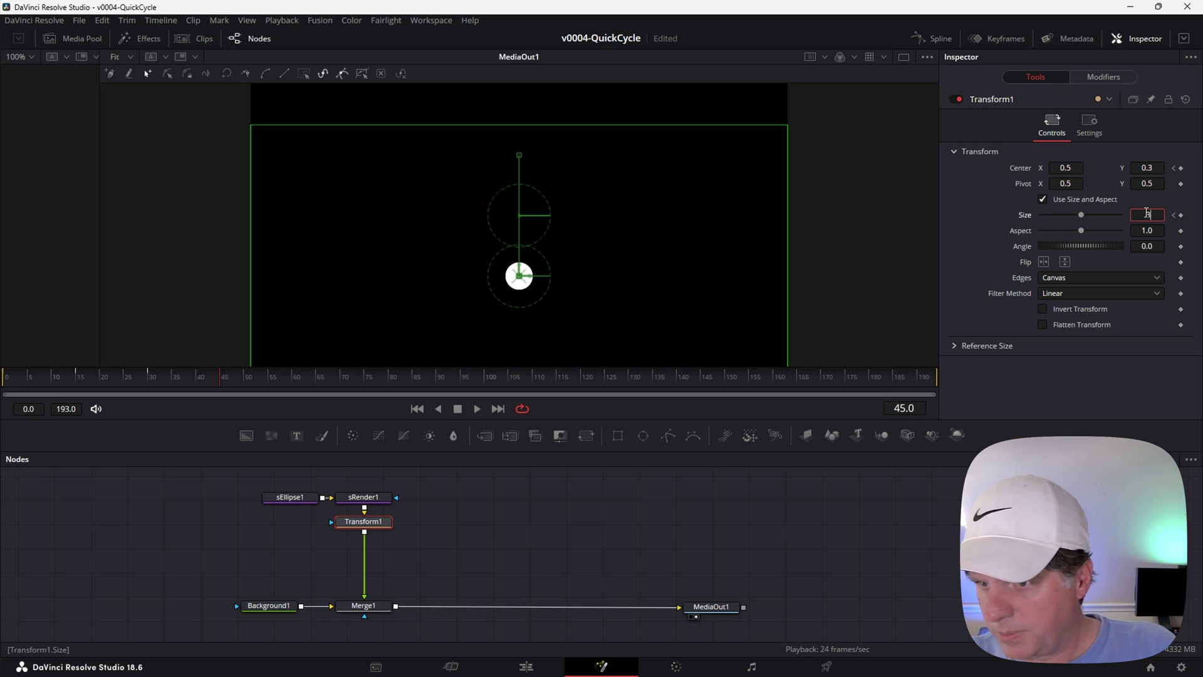
key(Return)
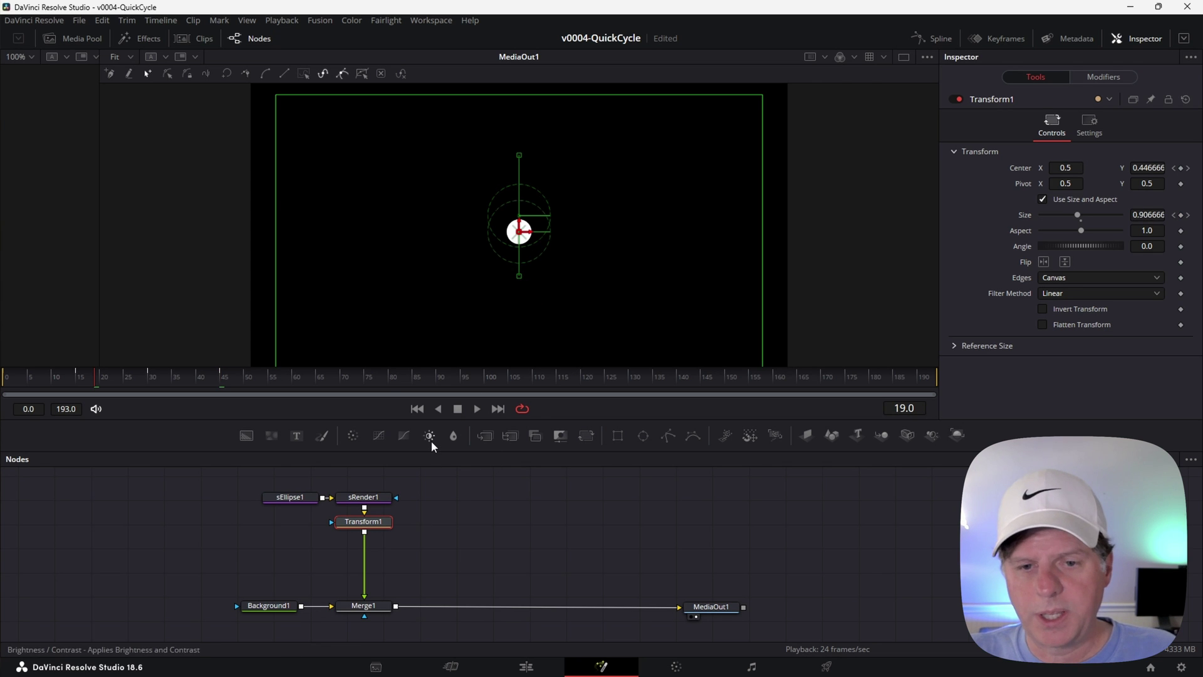
Insert a Brightness/Contrast node after Transform1, enable its alpha channel and keyframe Gain at 1.0 on frame 15.
click(429, 436)
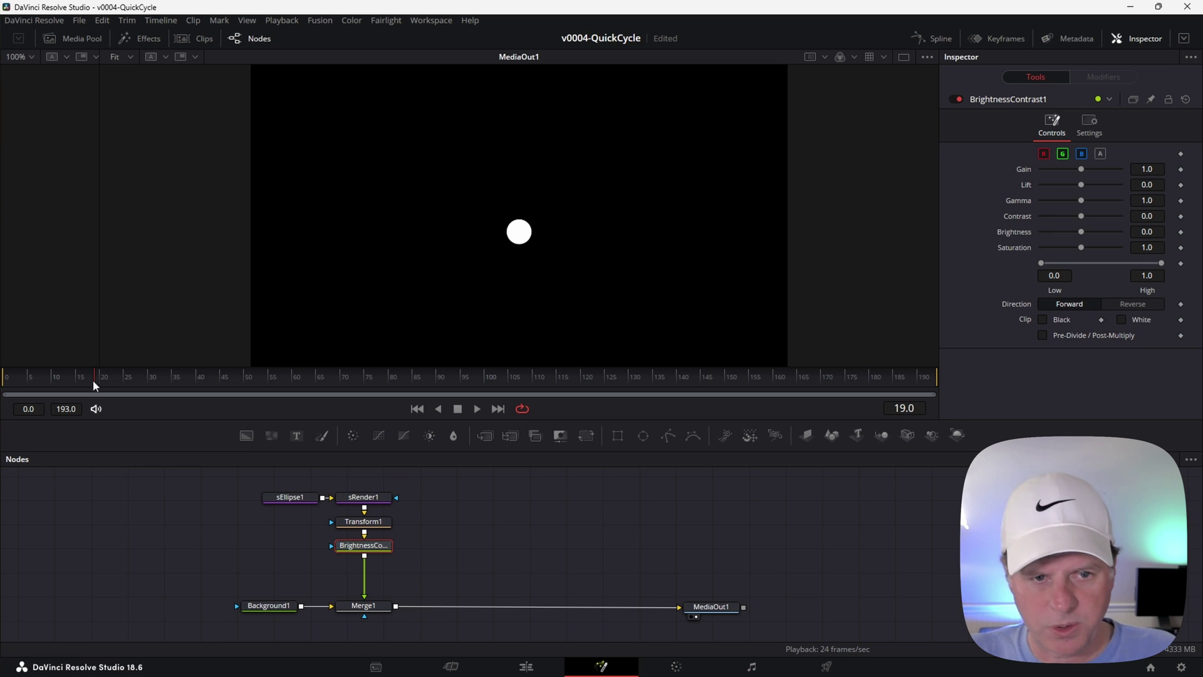
click(78, 389)
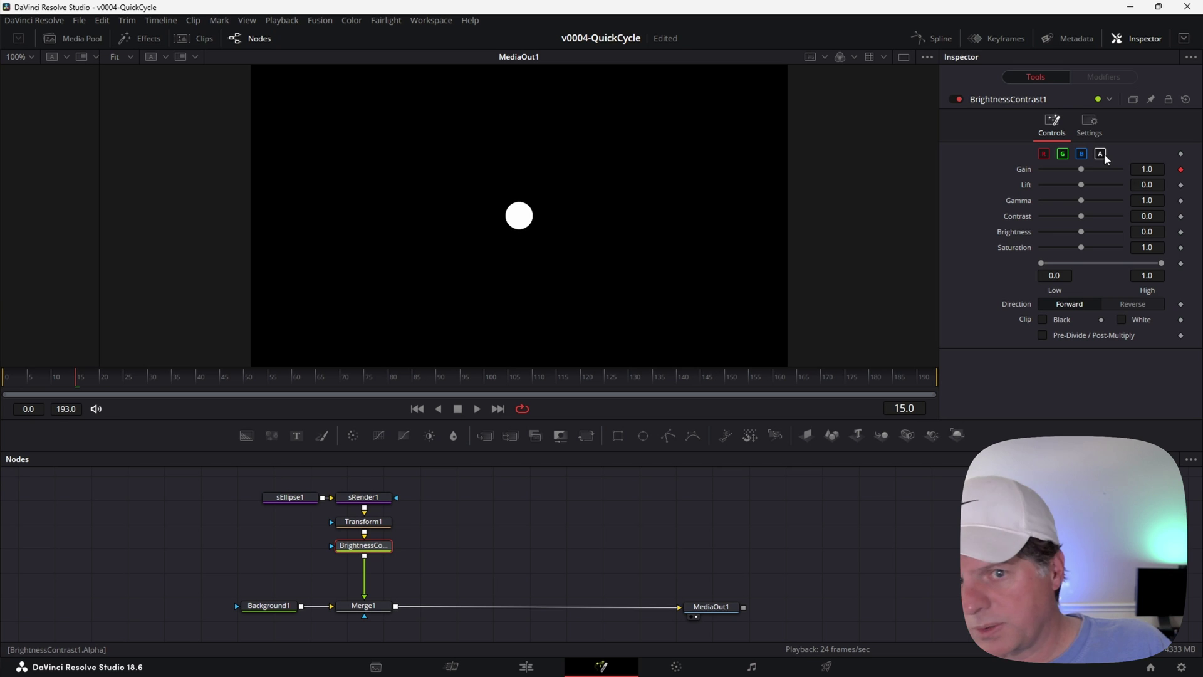
drag(1081, 169, 1058, 168)
click(1163, 170)
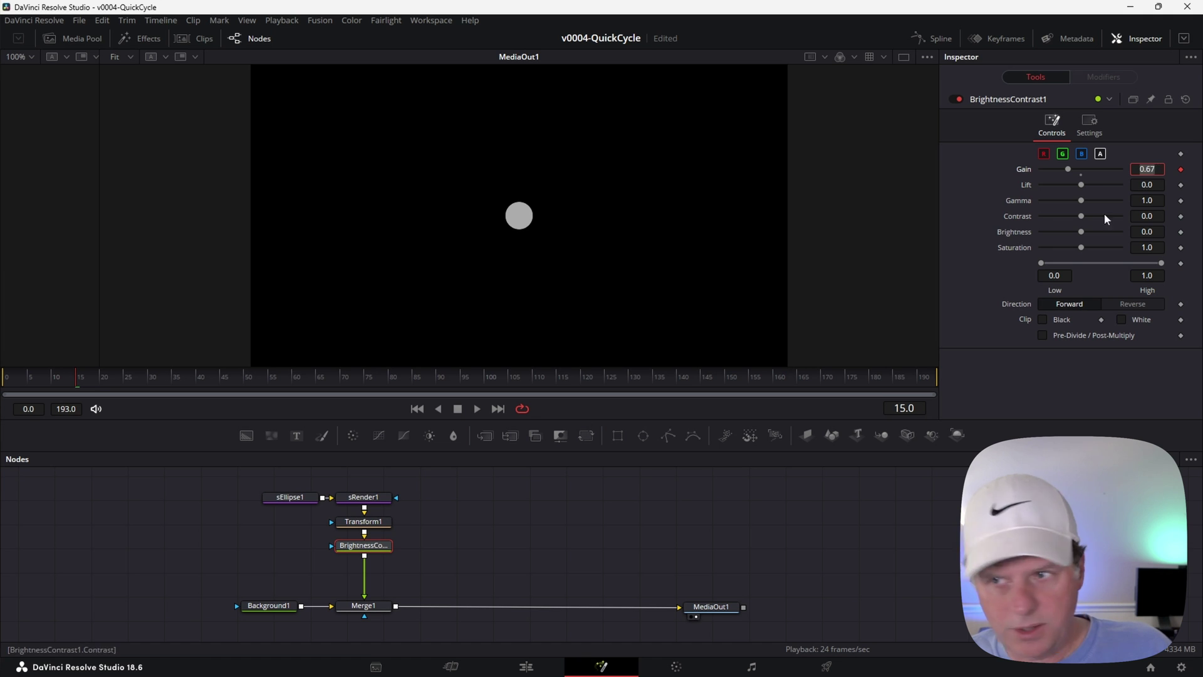
text(1)
key(Return)
Keyframe the Brightness/Contrast Gain at 0.3 on frame 45 and play the animation from the start.
click(171, 384)
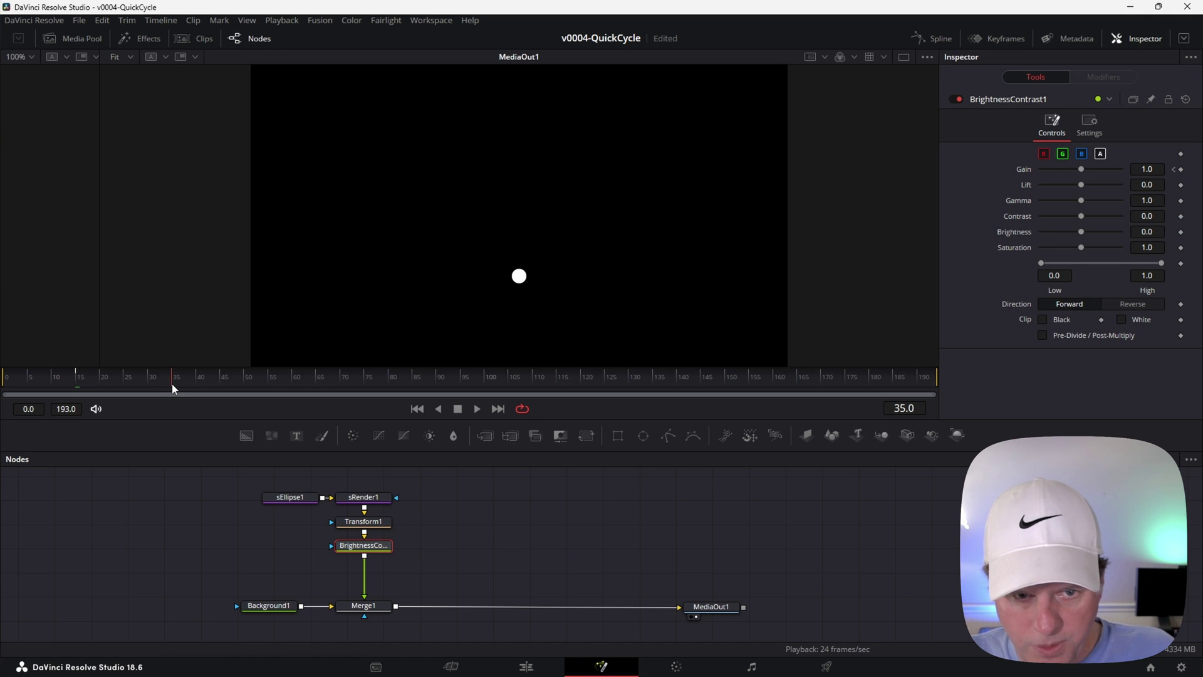
click(220, 379)
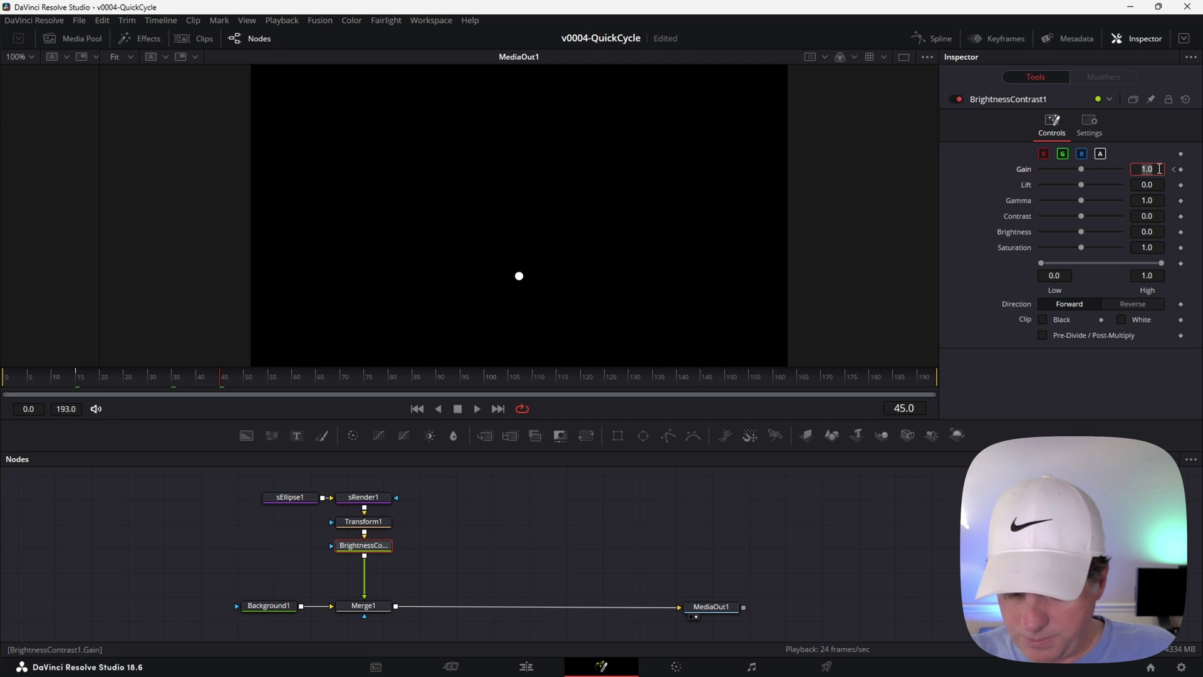
key(Return)
key(Home)
key(space)
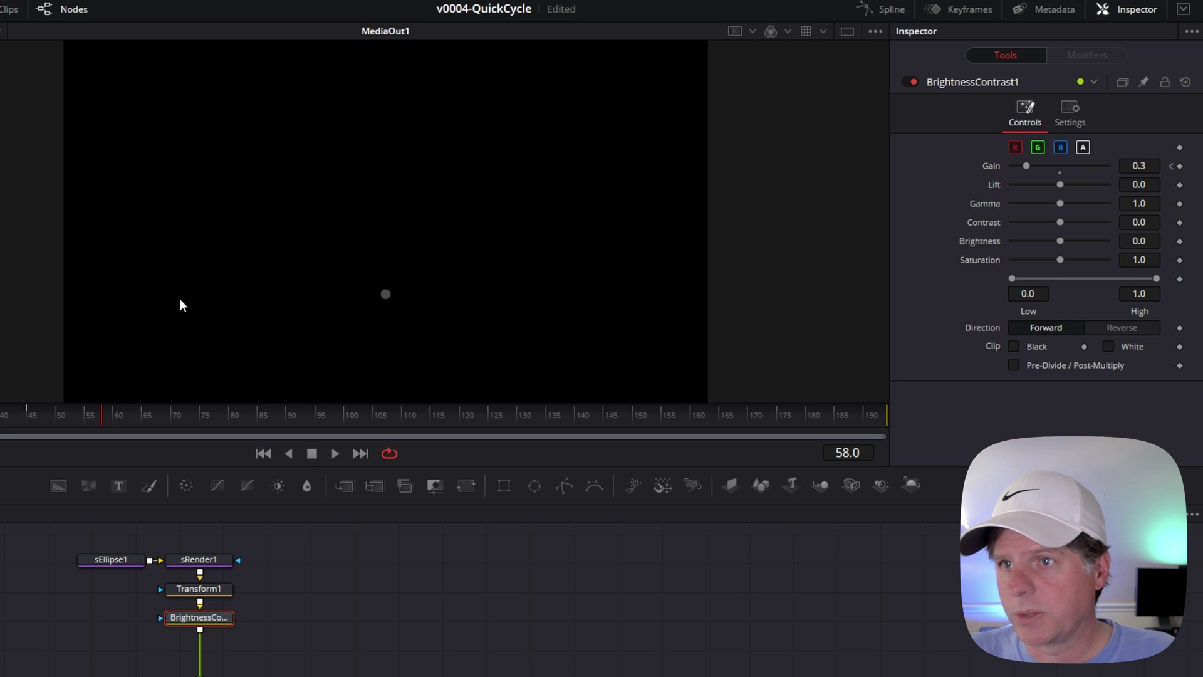
Show the Transform1 and BrightnessContrast1 animation curves together in the Spline editor and fit them to view.
click(885, 9)
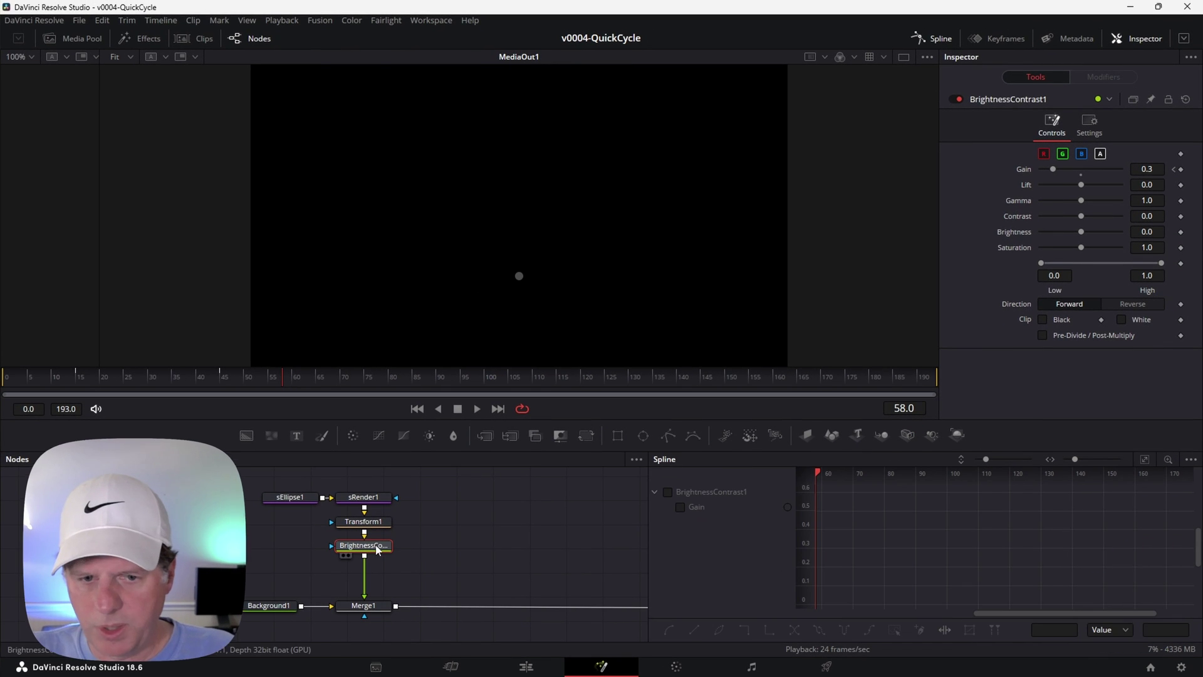
ctrl+click(375, 525)
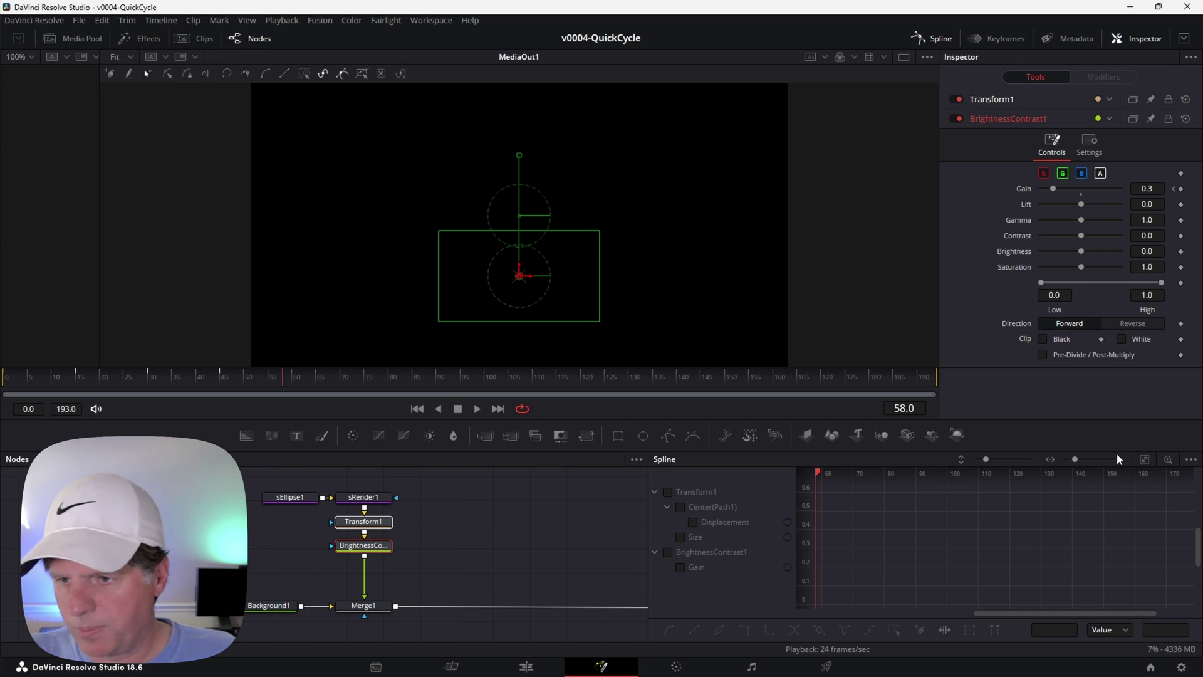
click(1191, 459)
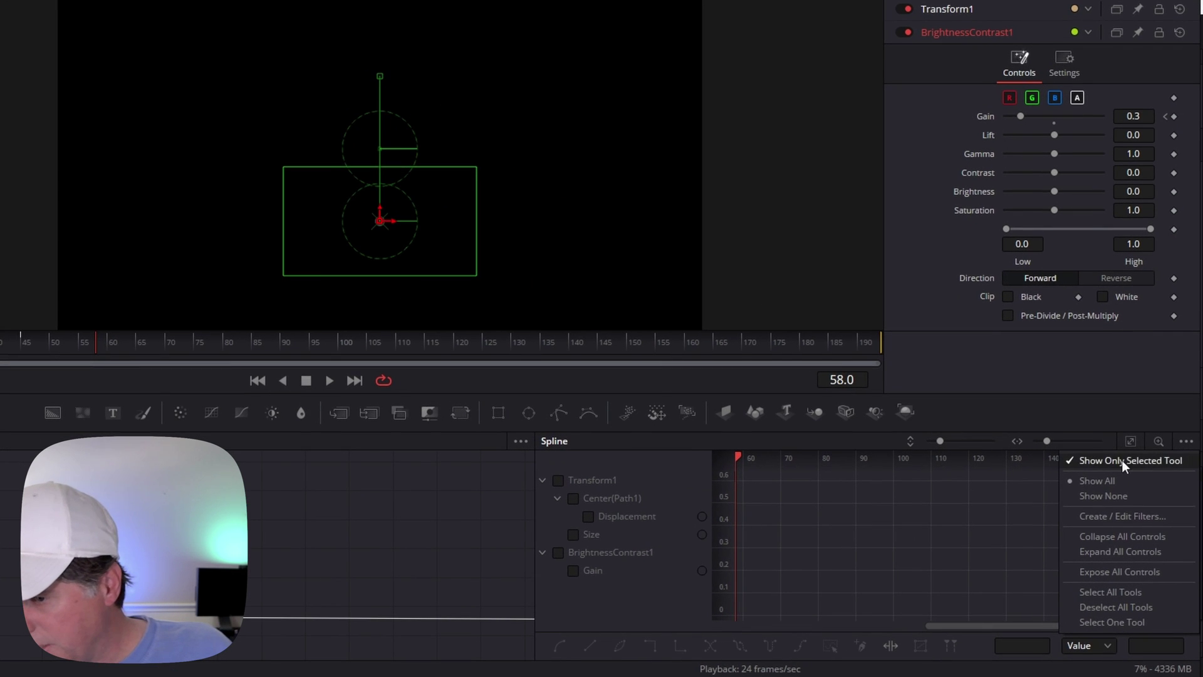
click(1097, 481)
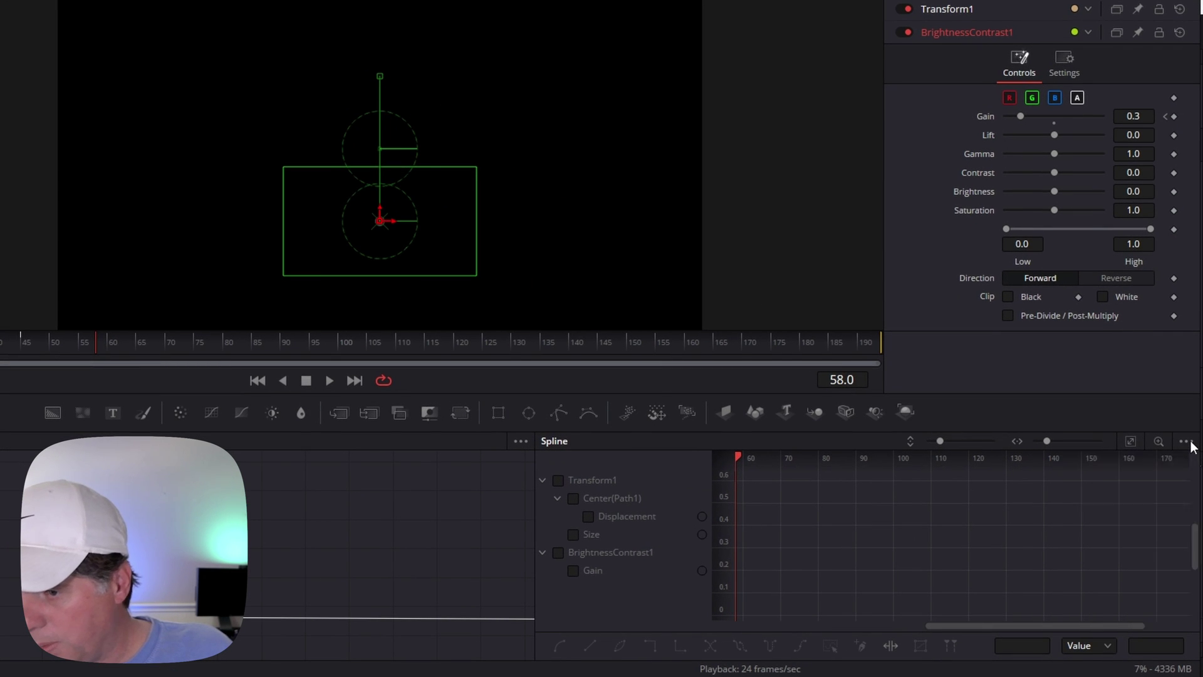
click(558, 480)
click(559, 553)
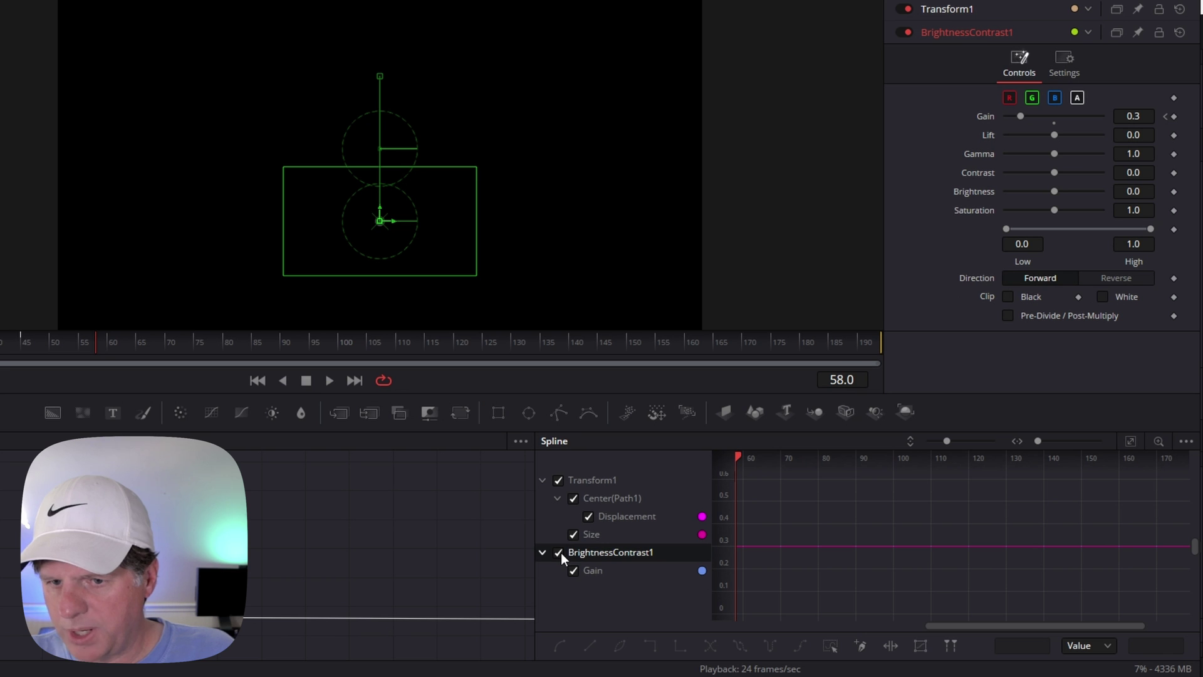
click(1132, 441)
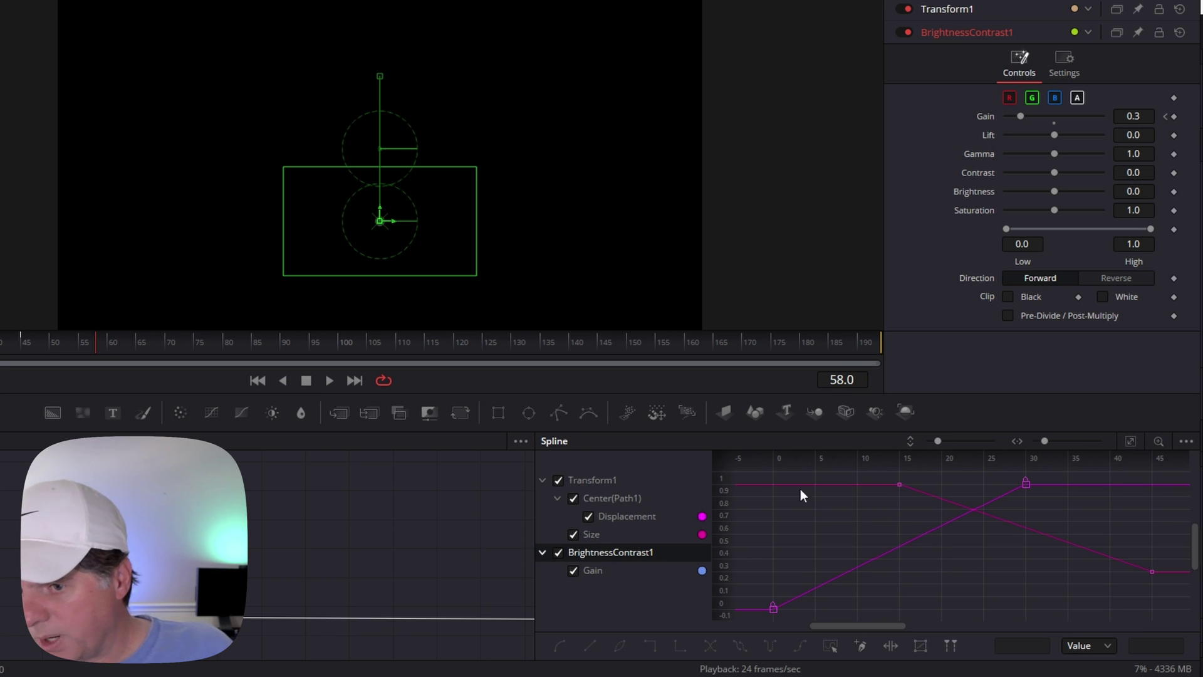
Set all keyframes of the displacement, size and gain curves to ping-pong and play the animation from the start.
drag(745, 475, 1174, 611)
click(773, 645)
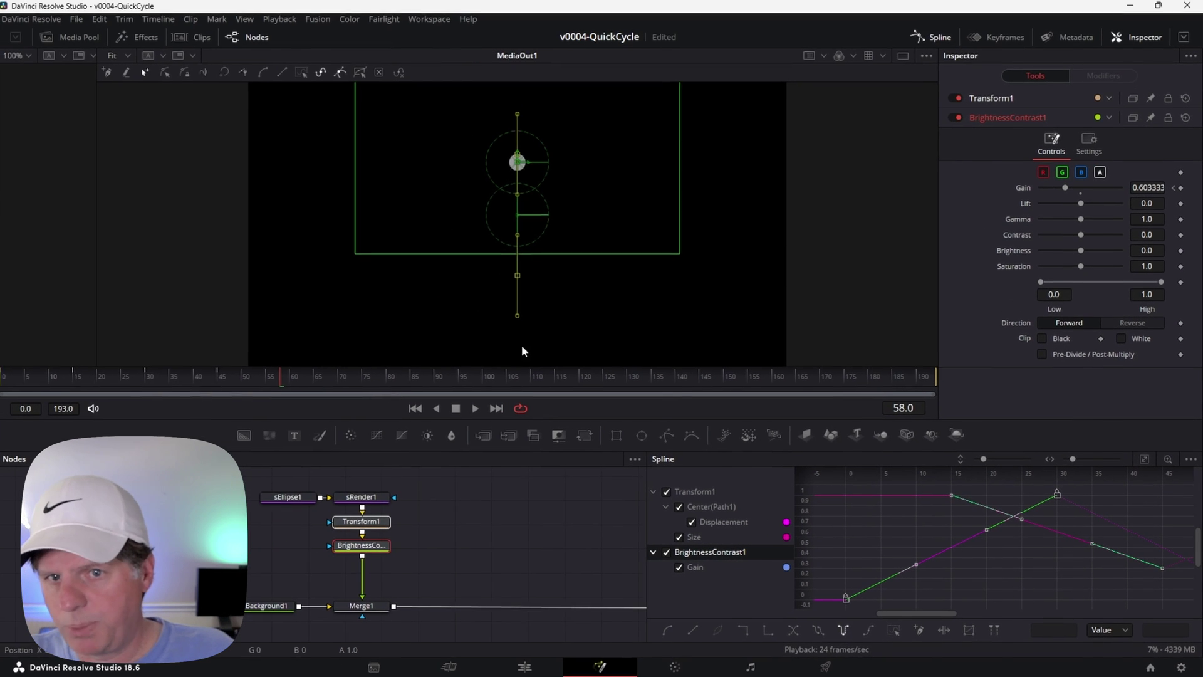
key(Home)
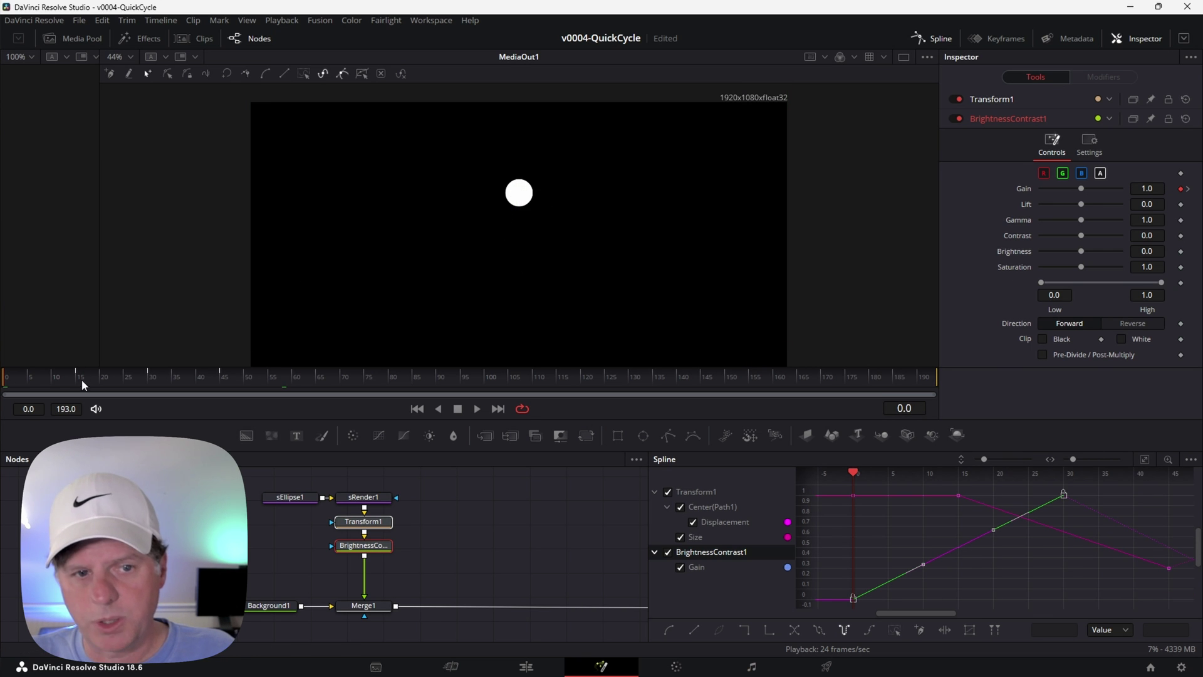
drag(82, 379, 7, 378)
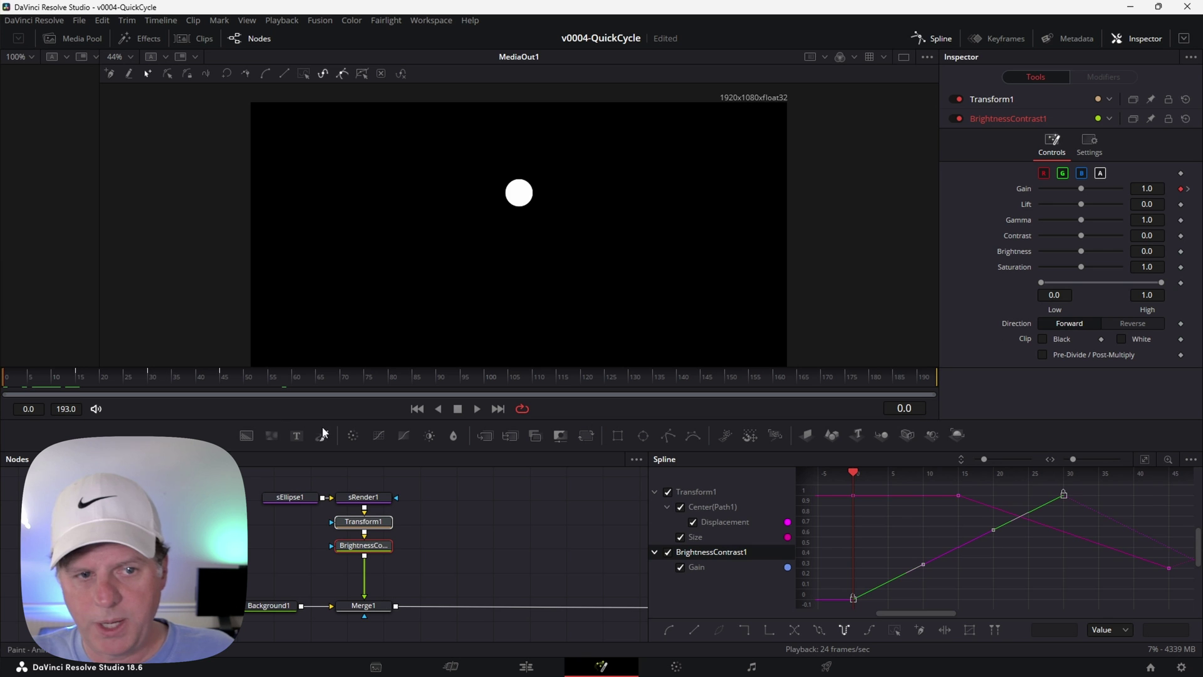
key(space)
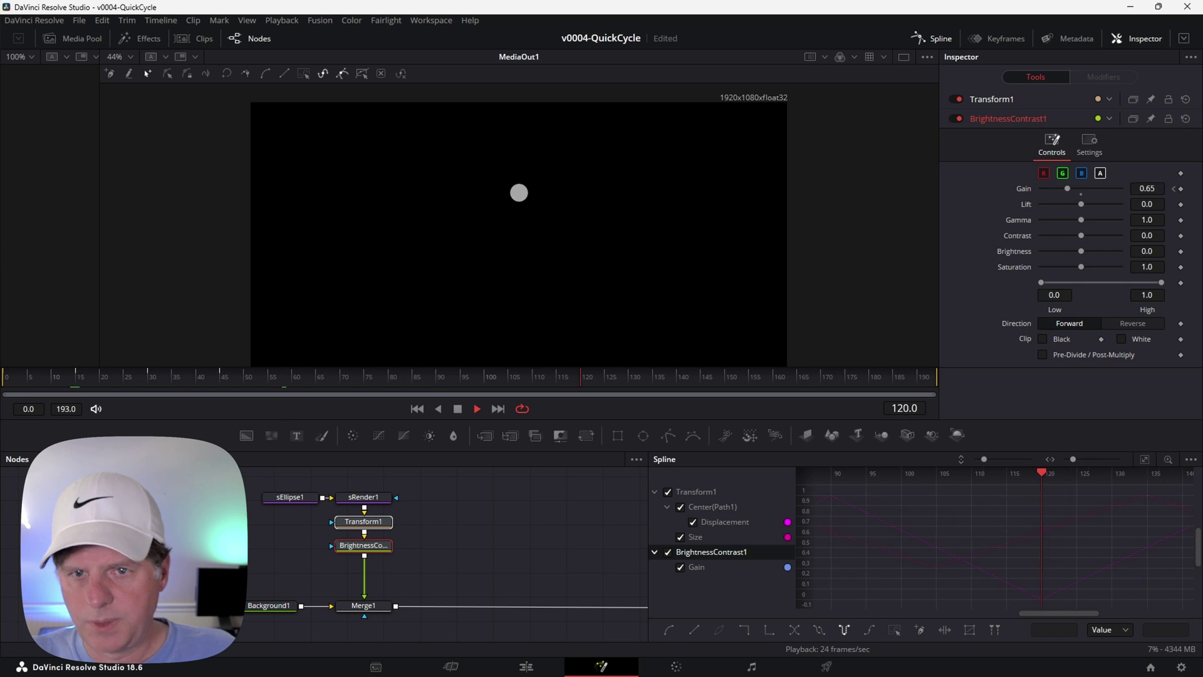
key(space)
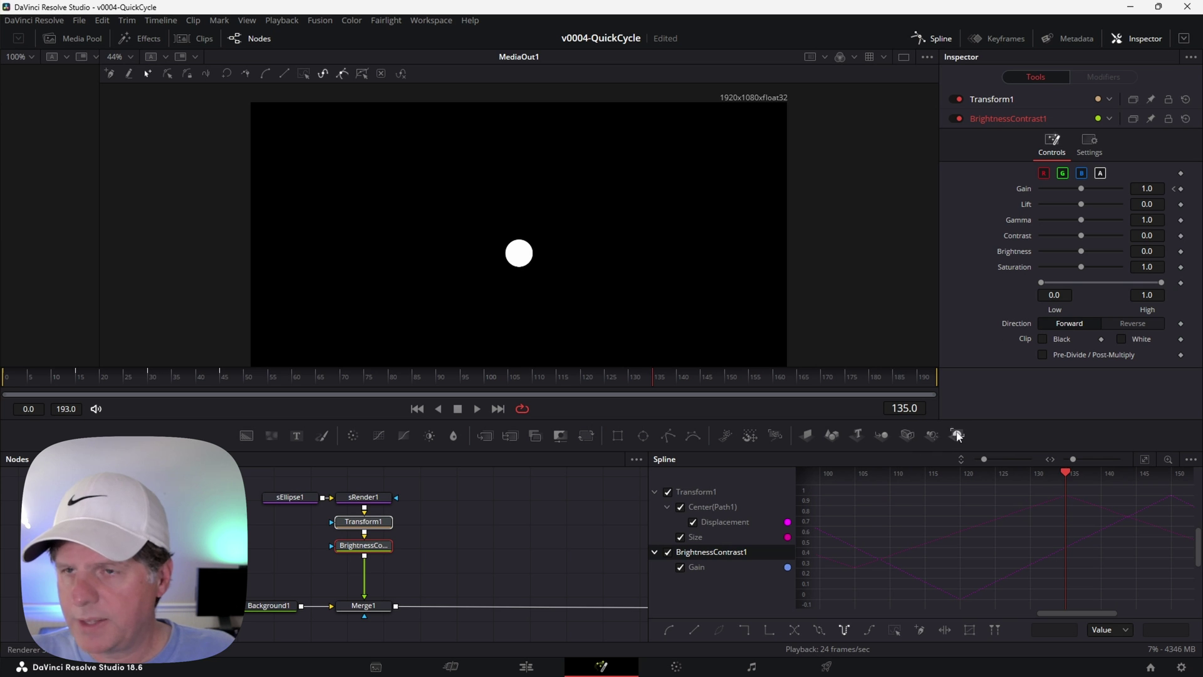
Smooth all the selected keyframes on the displacement, size and gain curves and play the animation.
click(1141, 458)
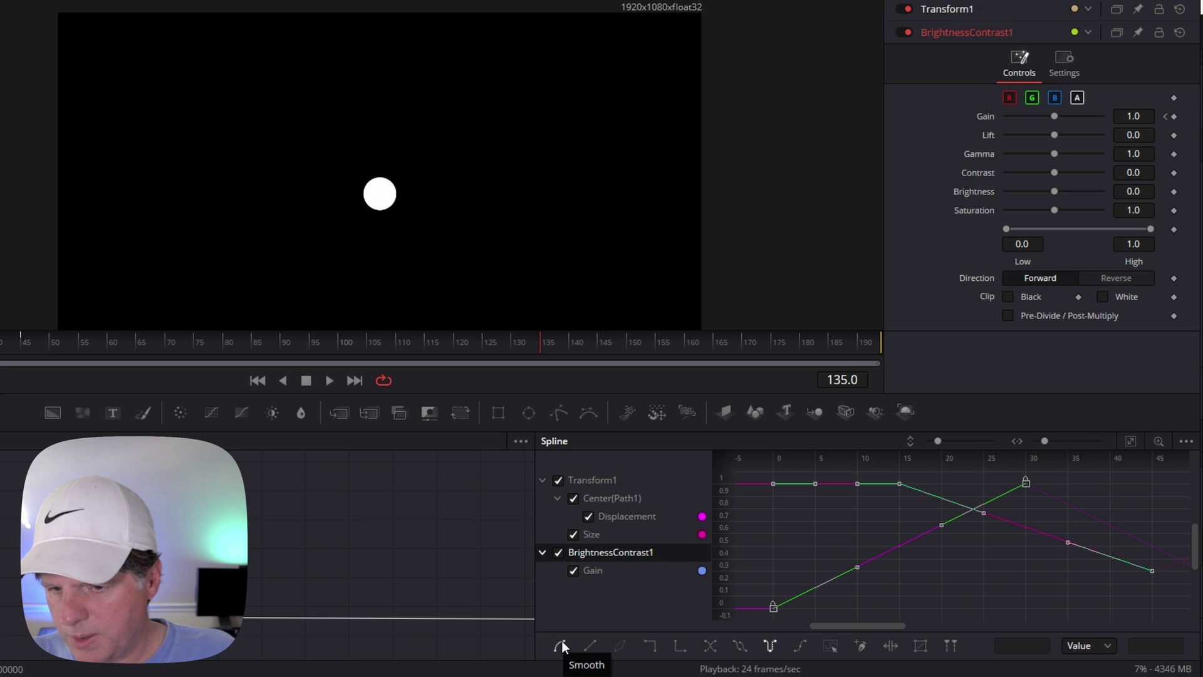
click(561, 641)
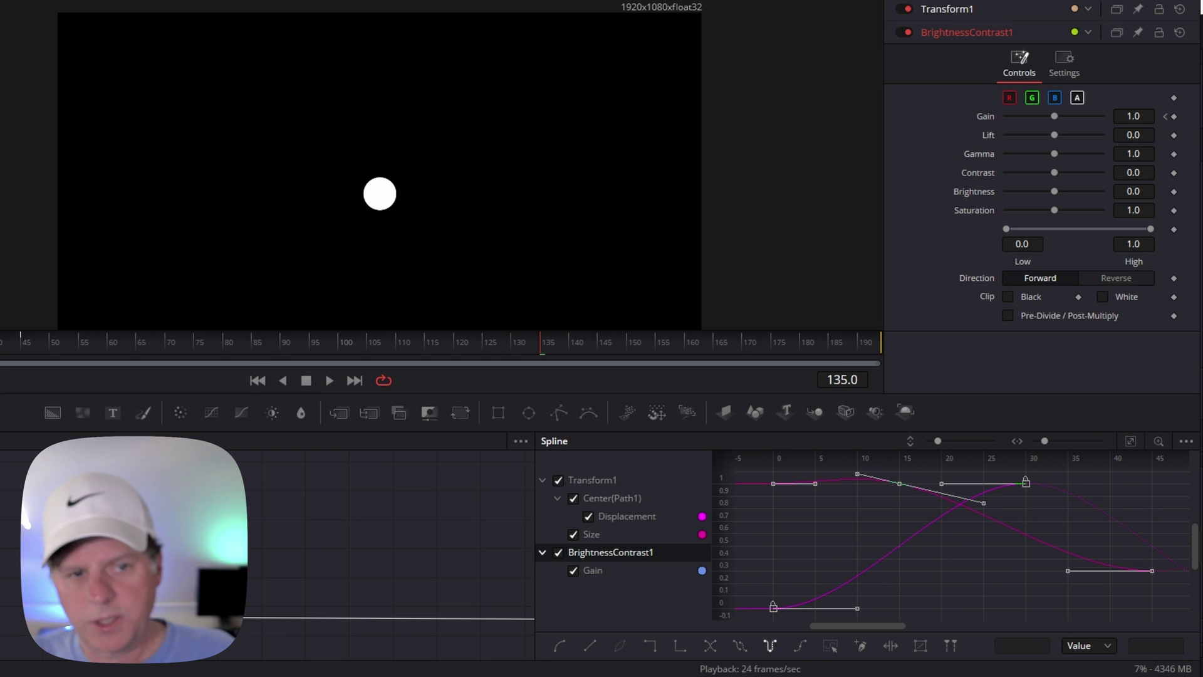
key(space)
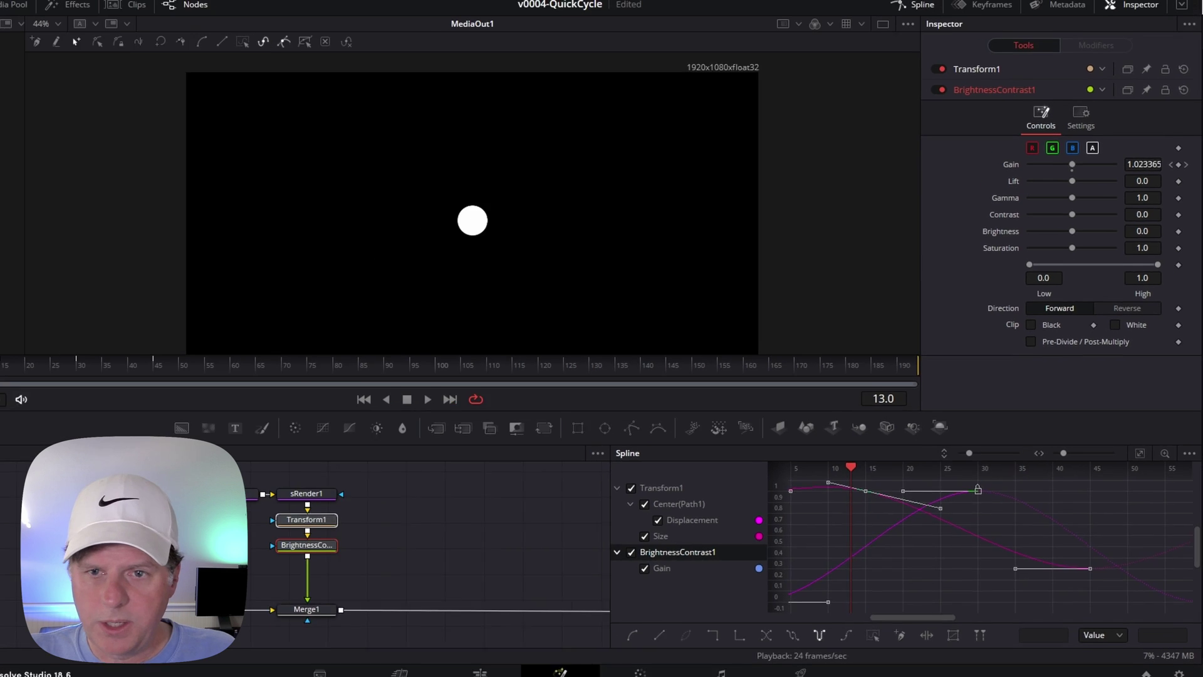
drag(246, 376, 75, 378)
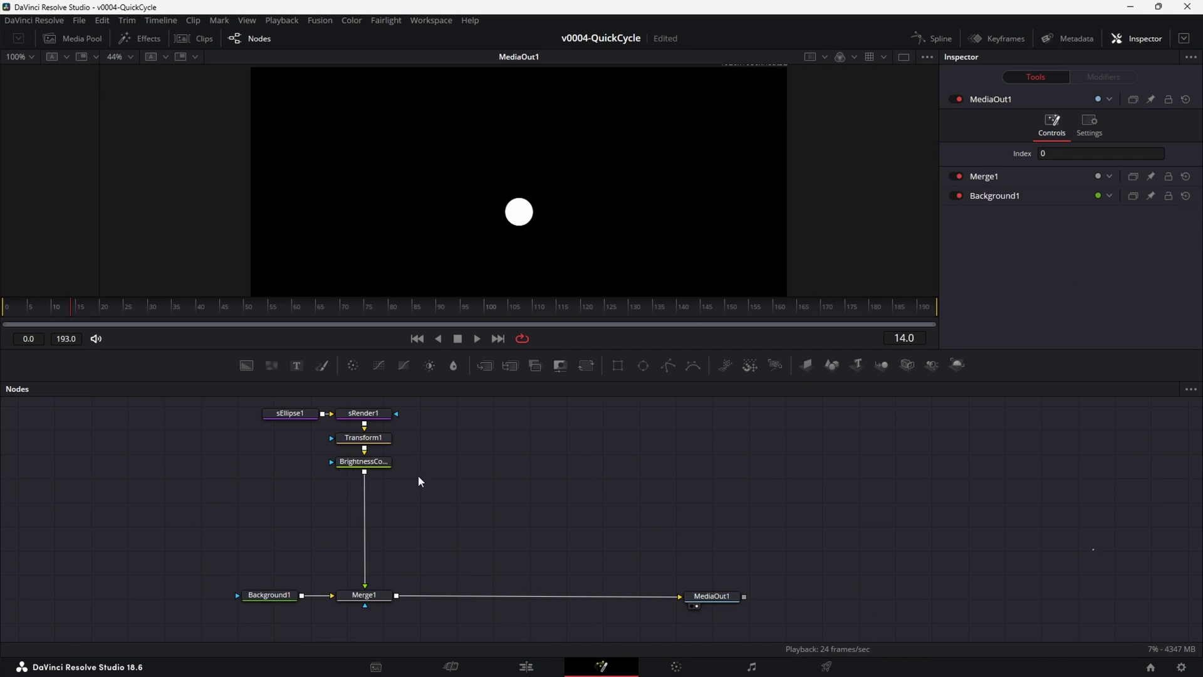
Insert a Transform node after BrightnessContrast1 and set its Center X to 0.106.
click(373, 462)
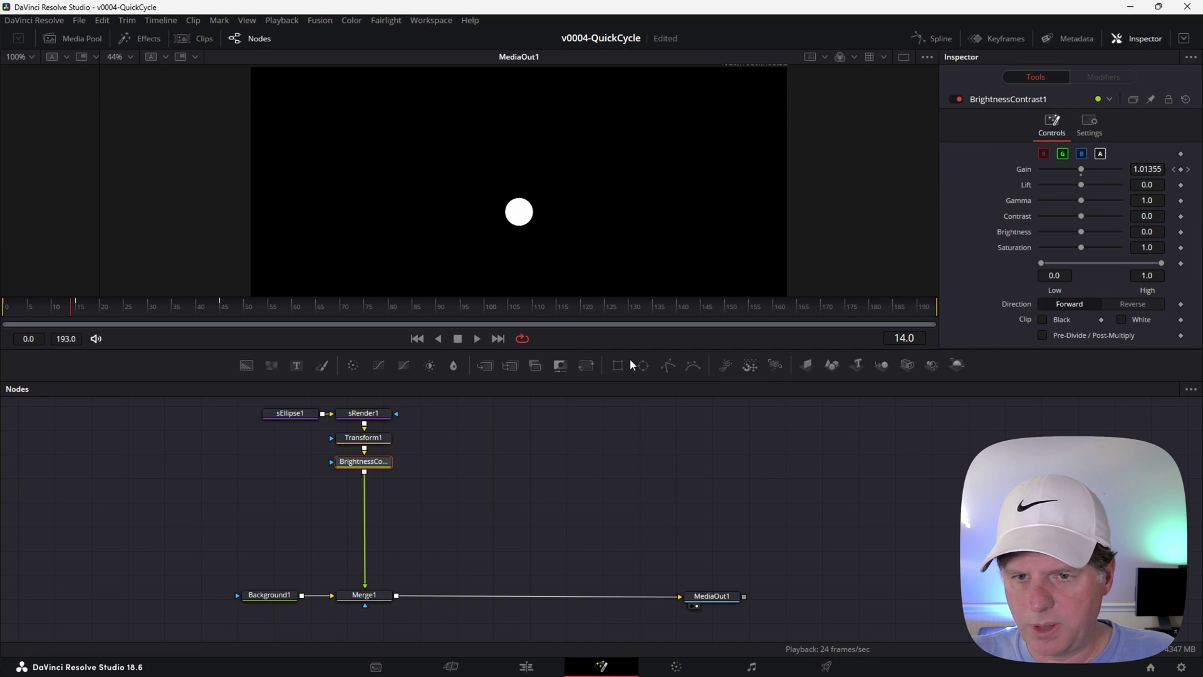
click(587, 366)
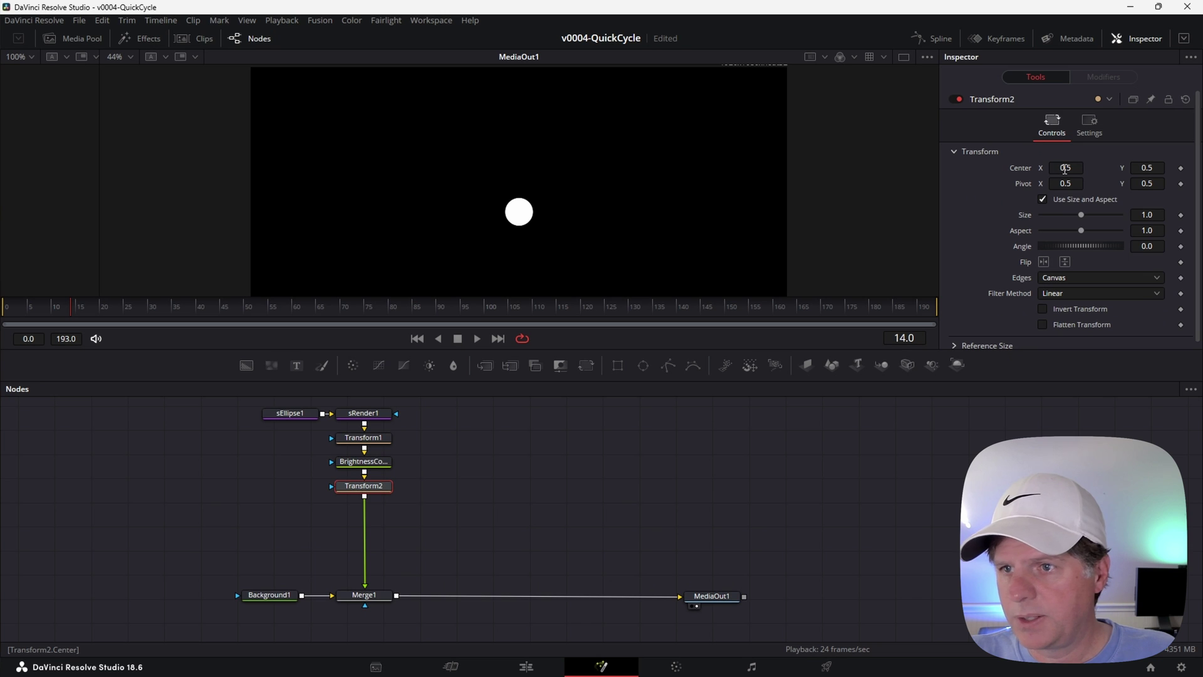
drag(1064, 169, 1015, 169)
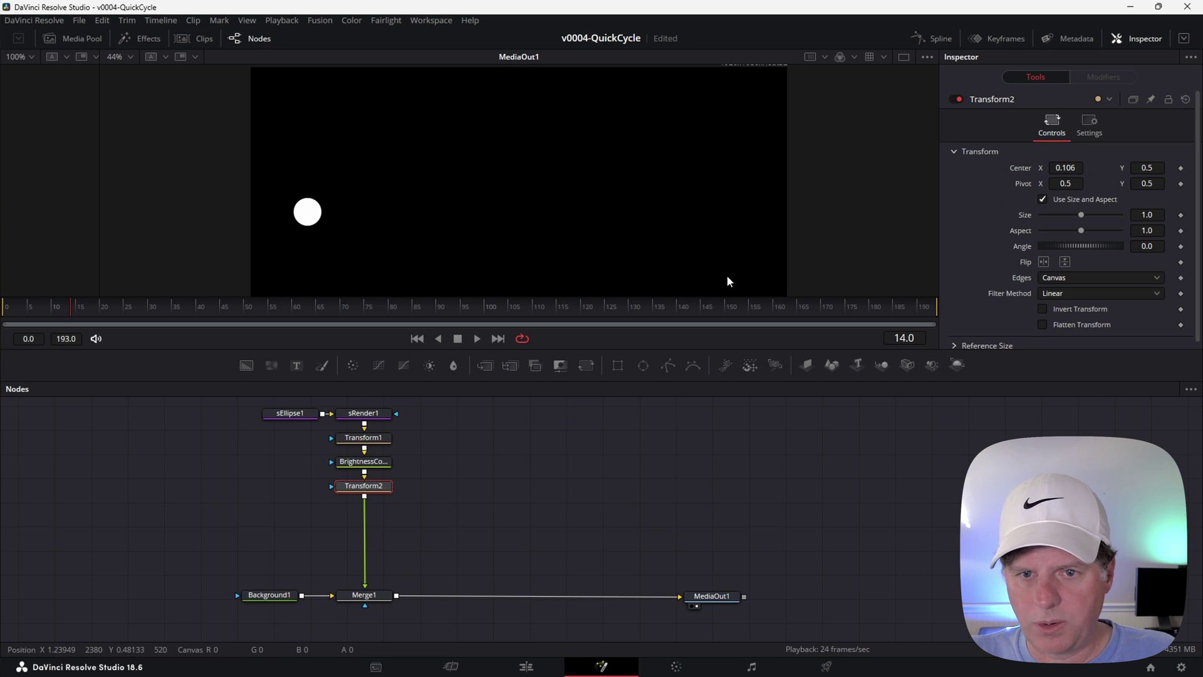
drag(606, 347, 605, 406)
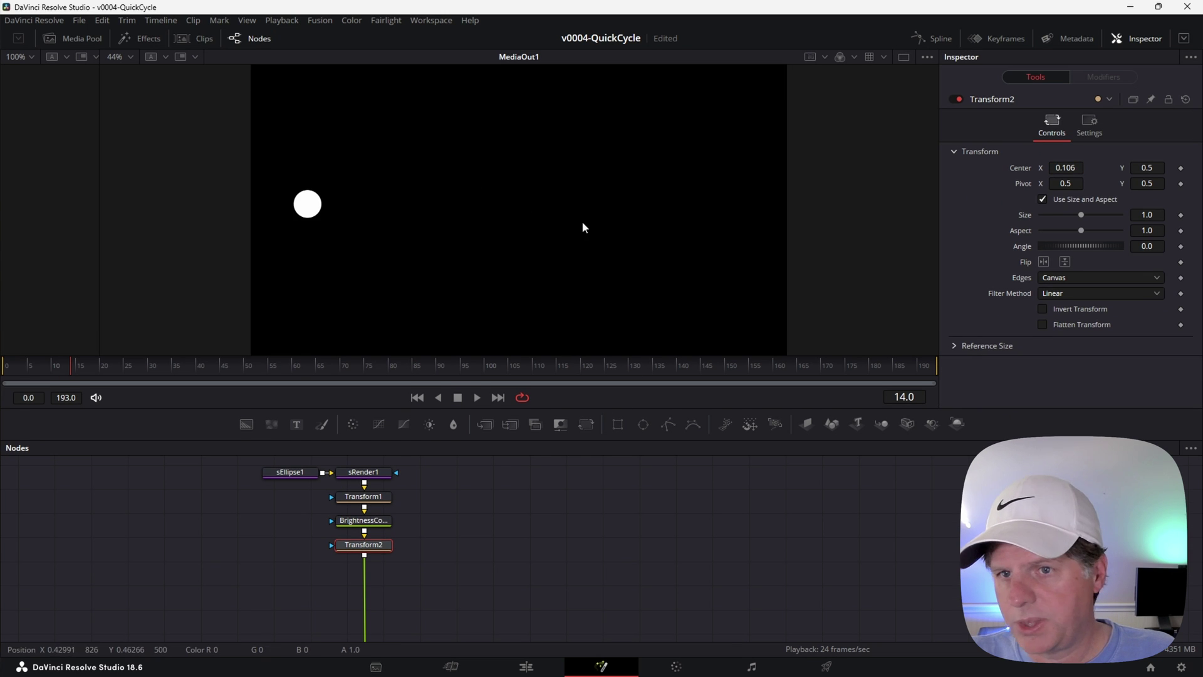
Insert a Duplicate node after Transform2 and set its Copies to 12.
scroll(428, 552, down, 2)
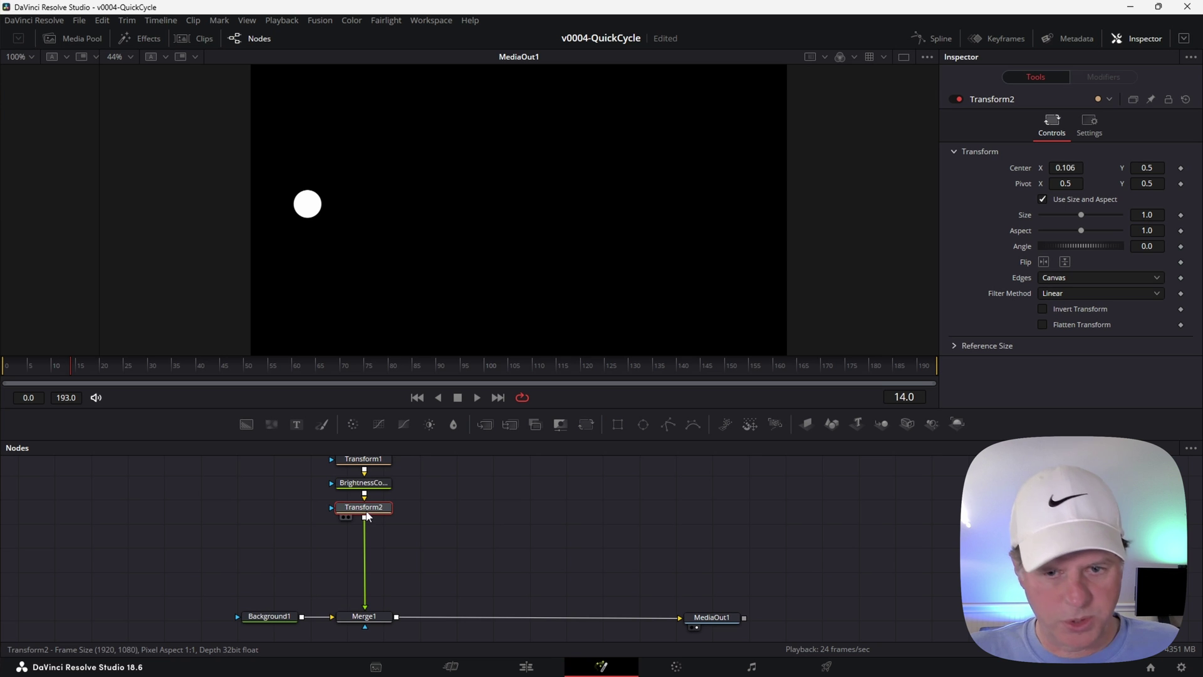
key(shift+space)
text(sre)
key(BackSpace)
key(BackSpace)
key(BackSpace)
text(dup)
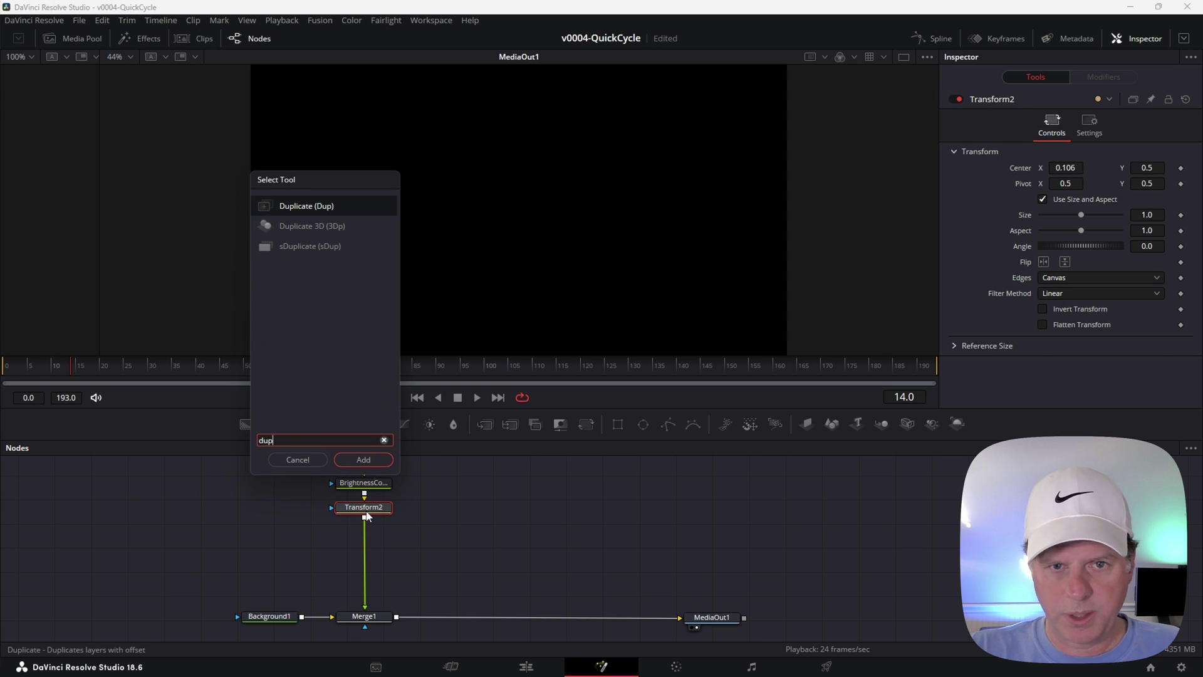
key(Return)
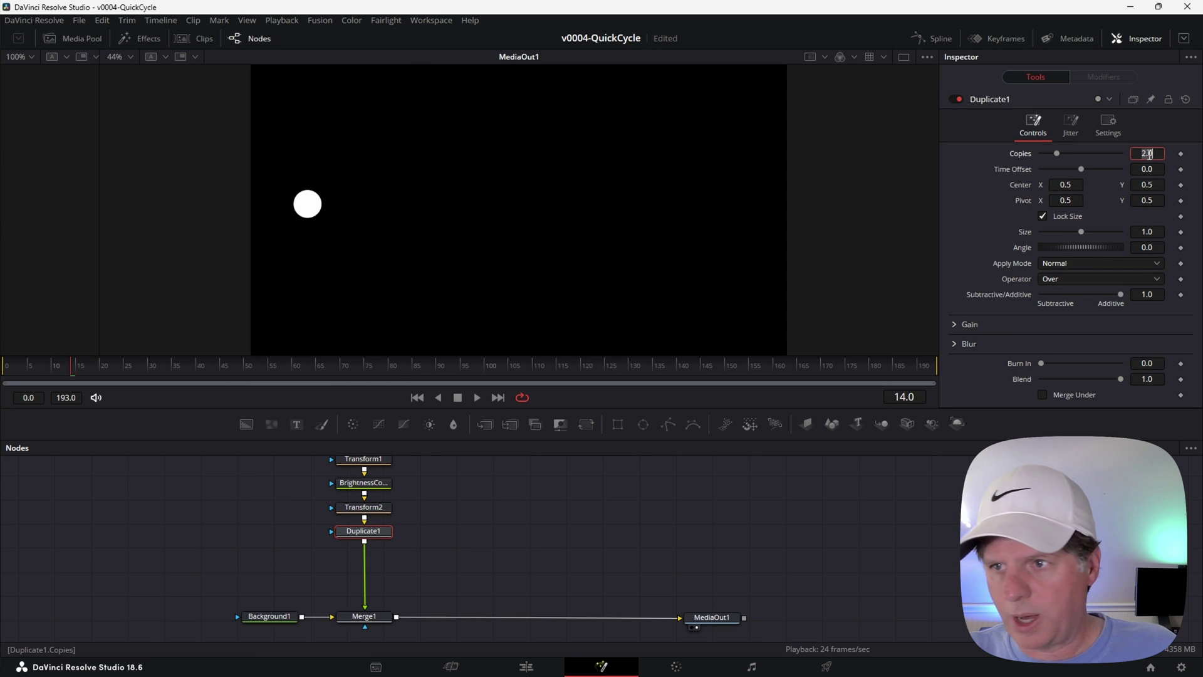
text(12)
key(Return)
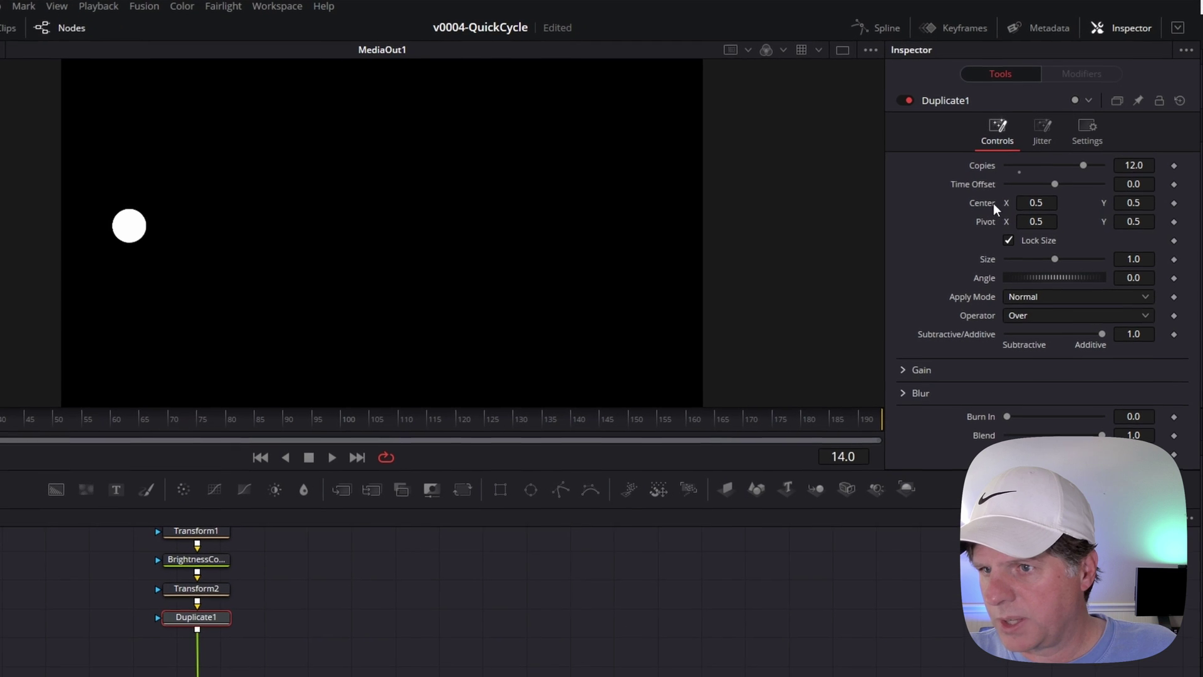
Spread the copies across the frame width by adjusting Transform2's Center X and setting Duplicate1's Center X to 0.579.
drag(1036, 203, 1065, 203)
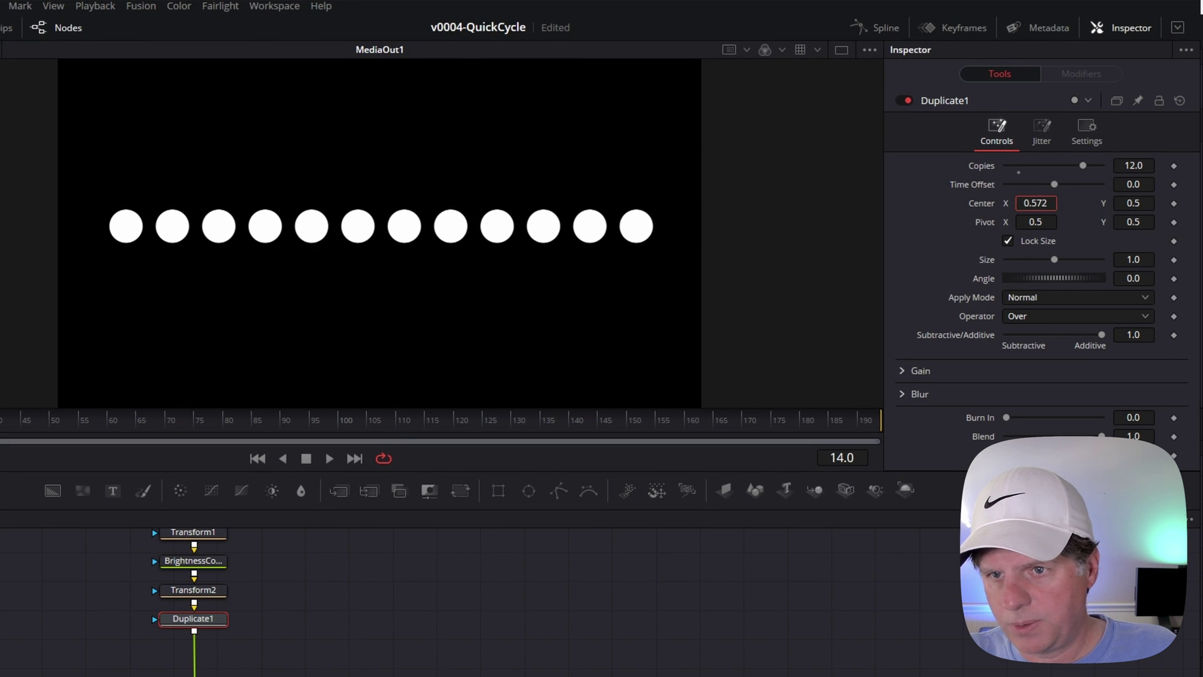
click(194, 590)
click(193, 618)
Play the row of circles, set Duplicate1's Time Offset to 6 and play the animation again.
key(space)
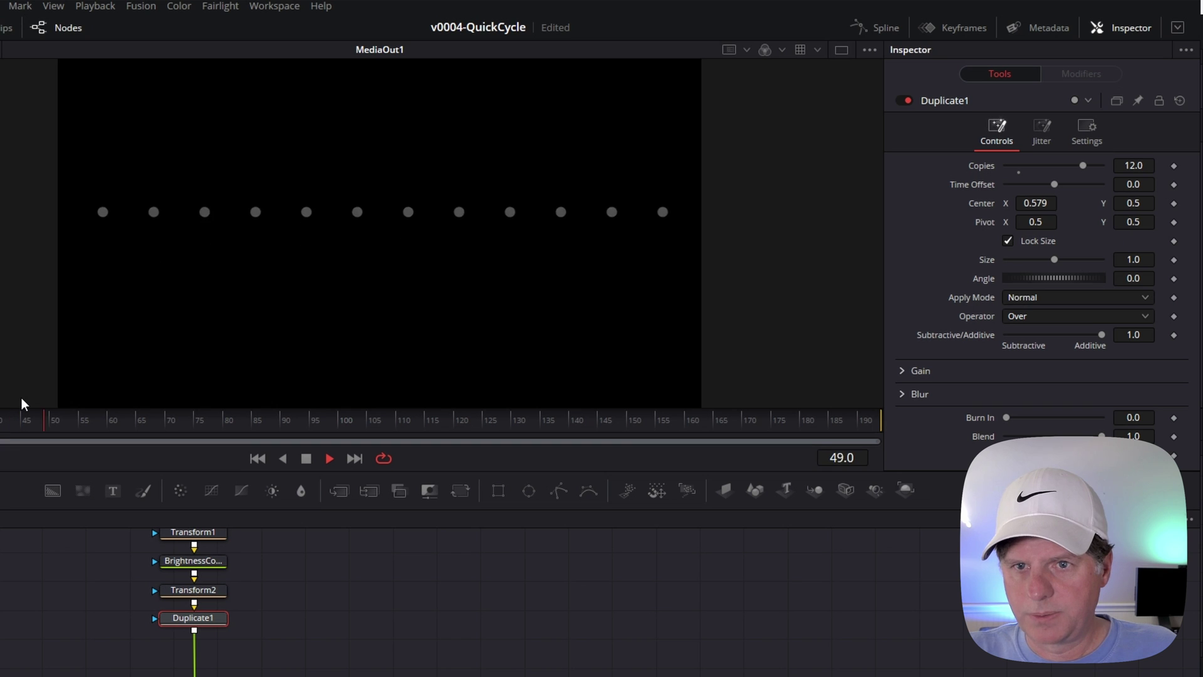
key(space)
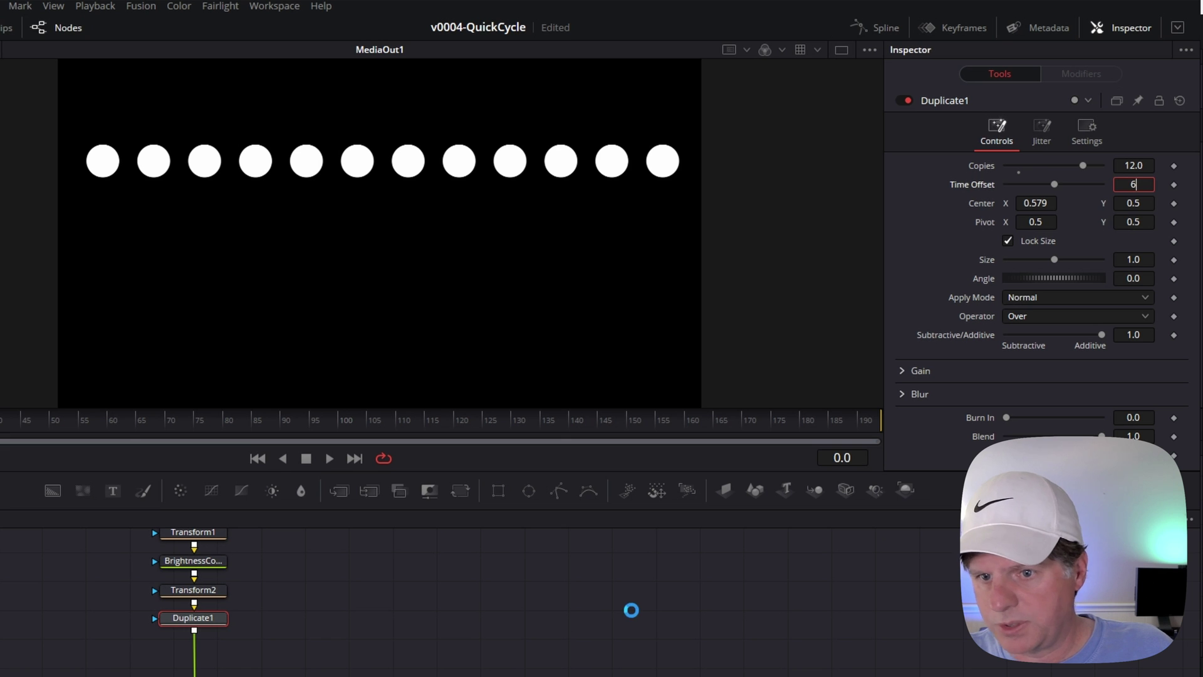
key(space)
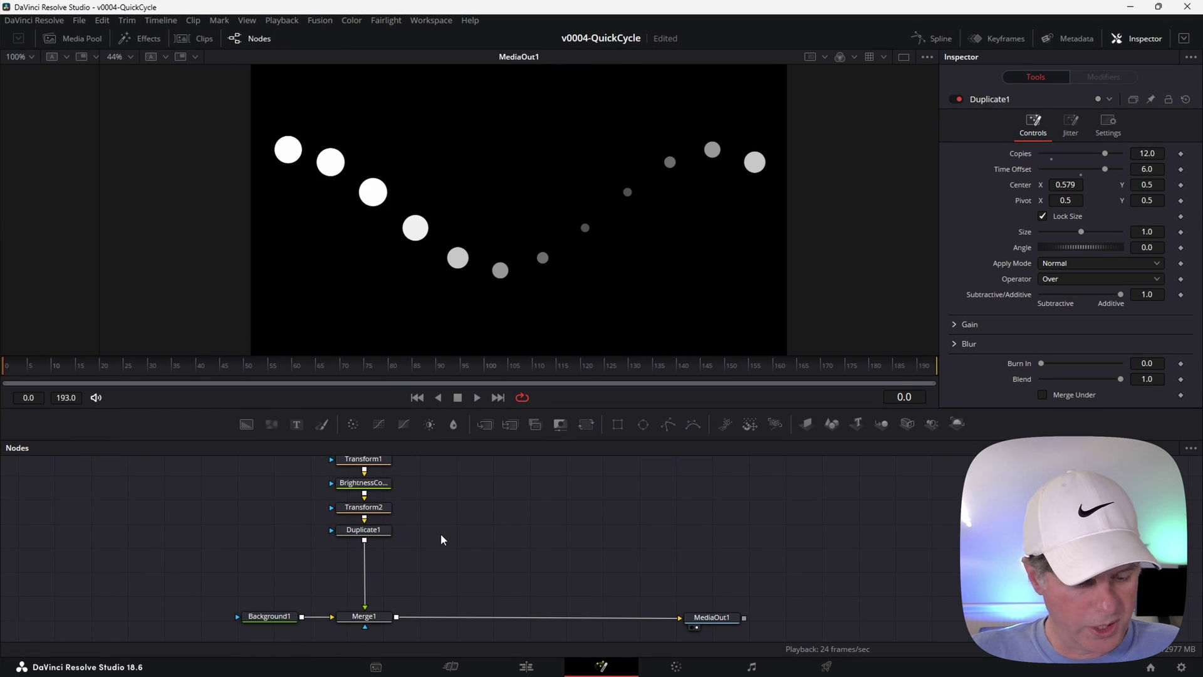
Branch a second Duplicate node off Duplicate1, merge it after Merge1 with a Time Offset of 30 and play the animation.
key(shift+space)
text(dup)
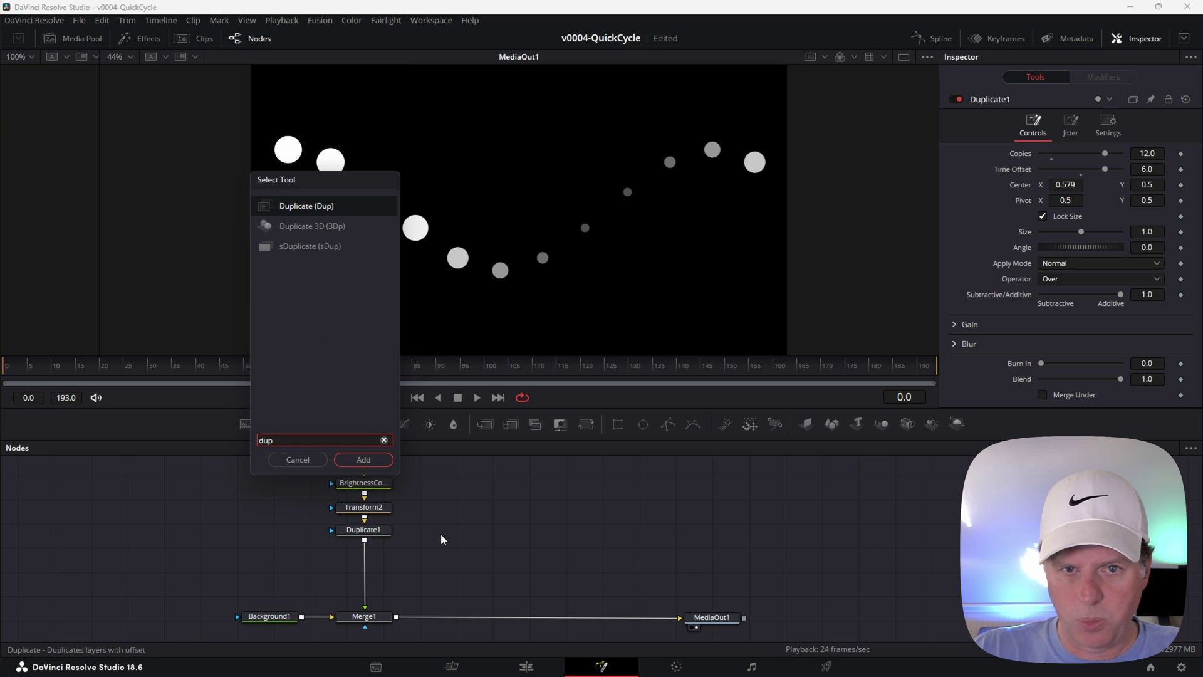
key(Return)
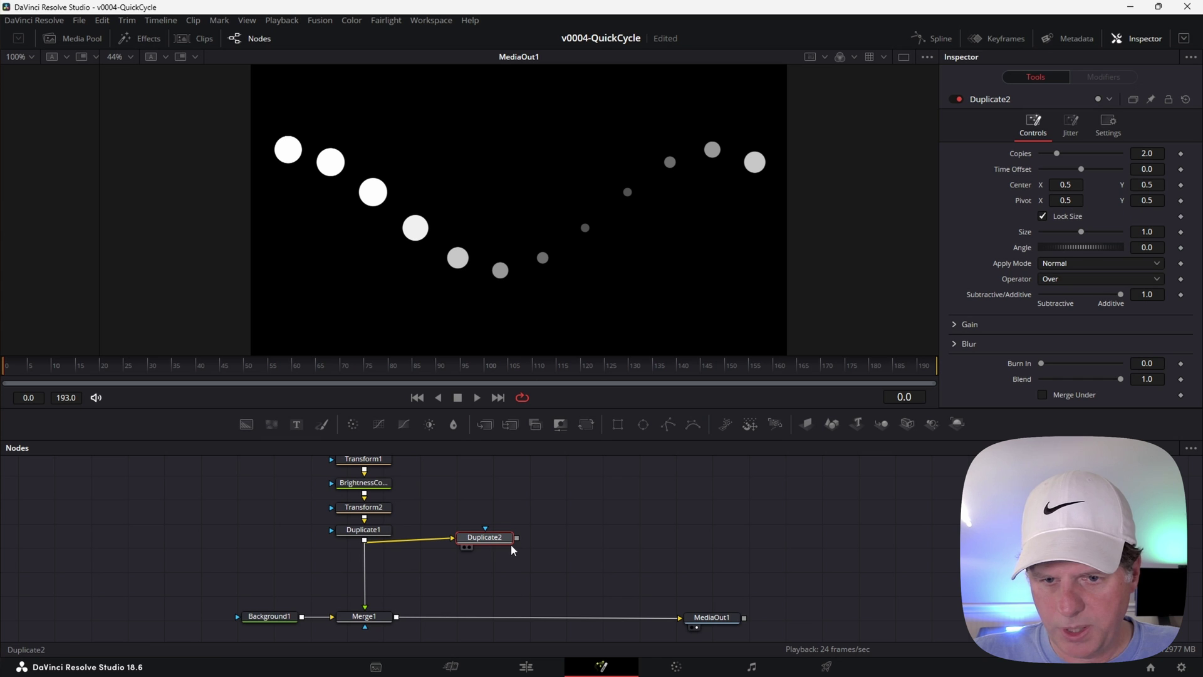
drag(516, 538, 461, 591)
drag(401, 618, 411, 617)
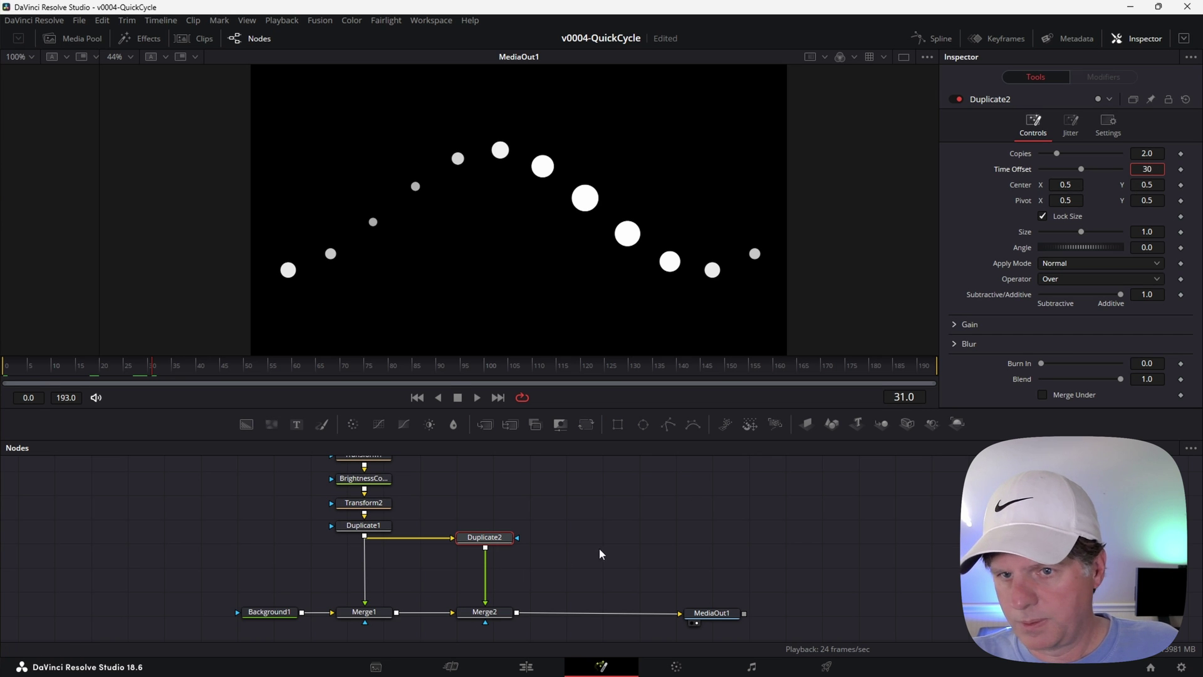
key(space)
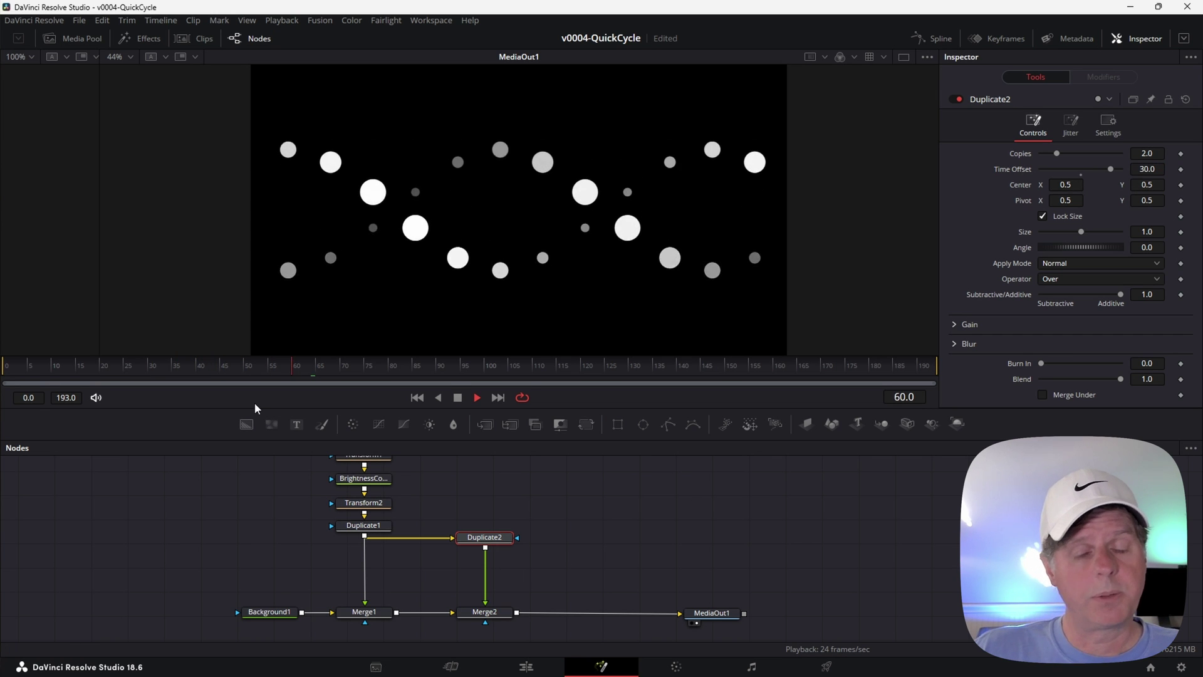
Make Background1 fully transparent by setting its Alpha to 0.0.
scroll(285, 536, down, 2)
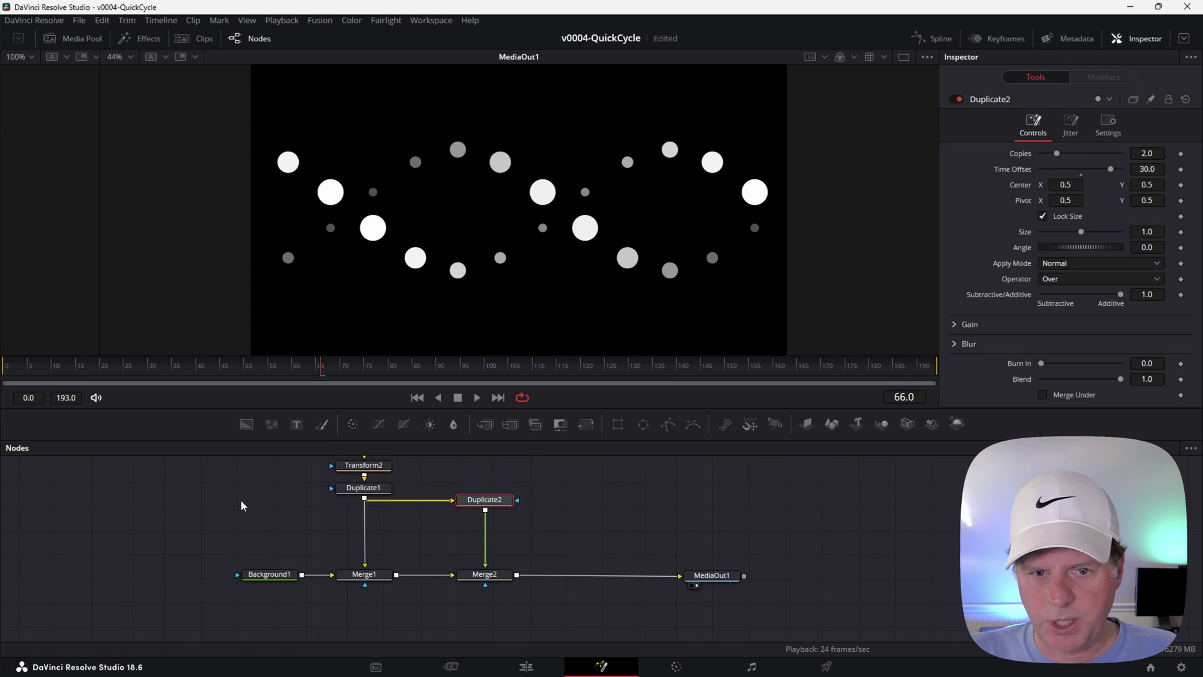
click(266, 574)
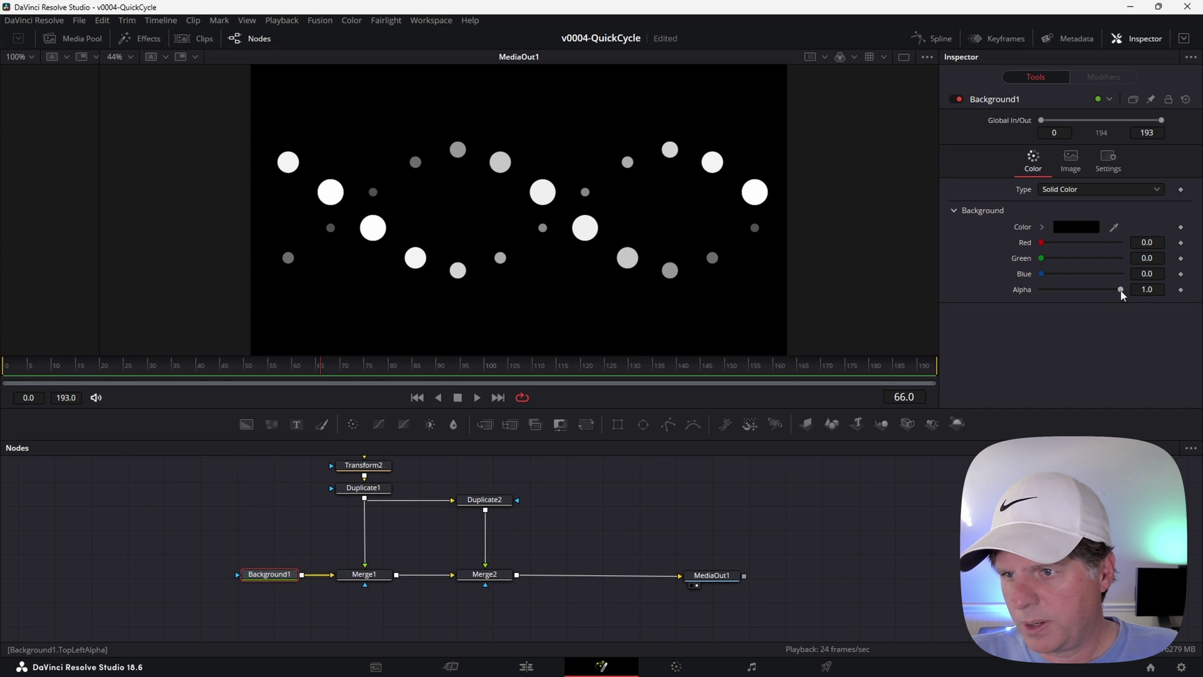
drag(1119, 290, 981, 294)
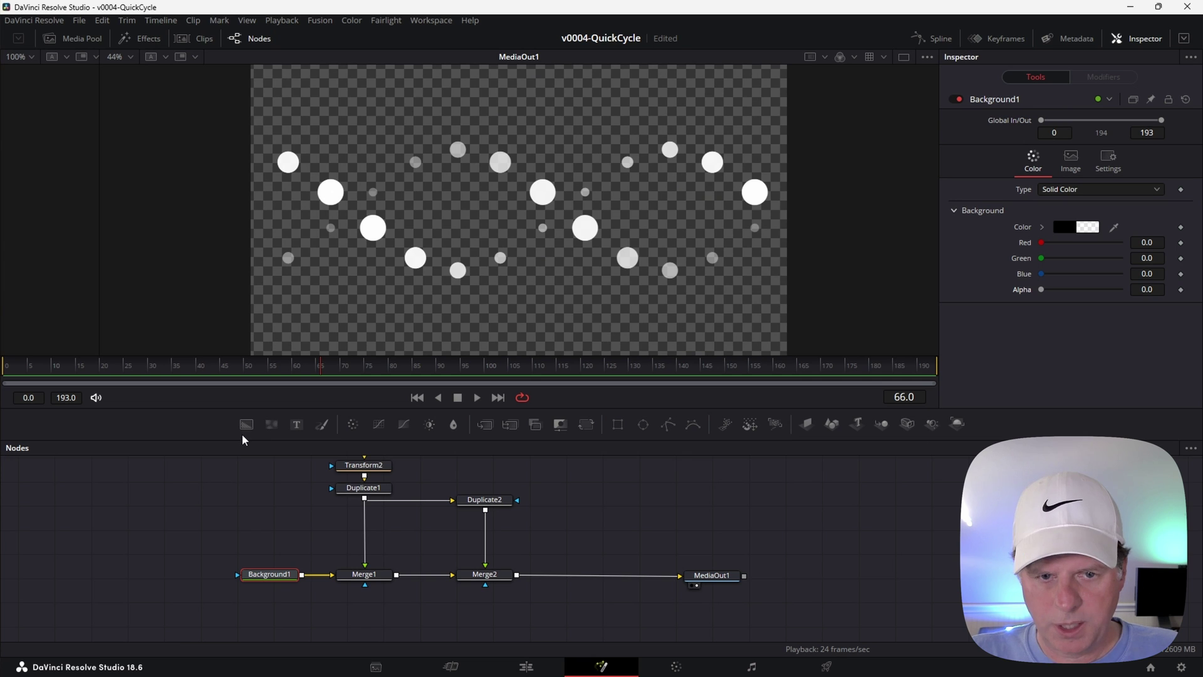
Add a Background2 node, merge the Merge2 output over it with a new Merge3, and connect Merge3 to MediaOut1.
drag(243, 440, 436, 574)
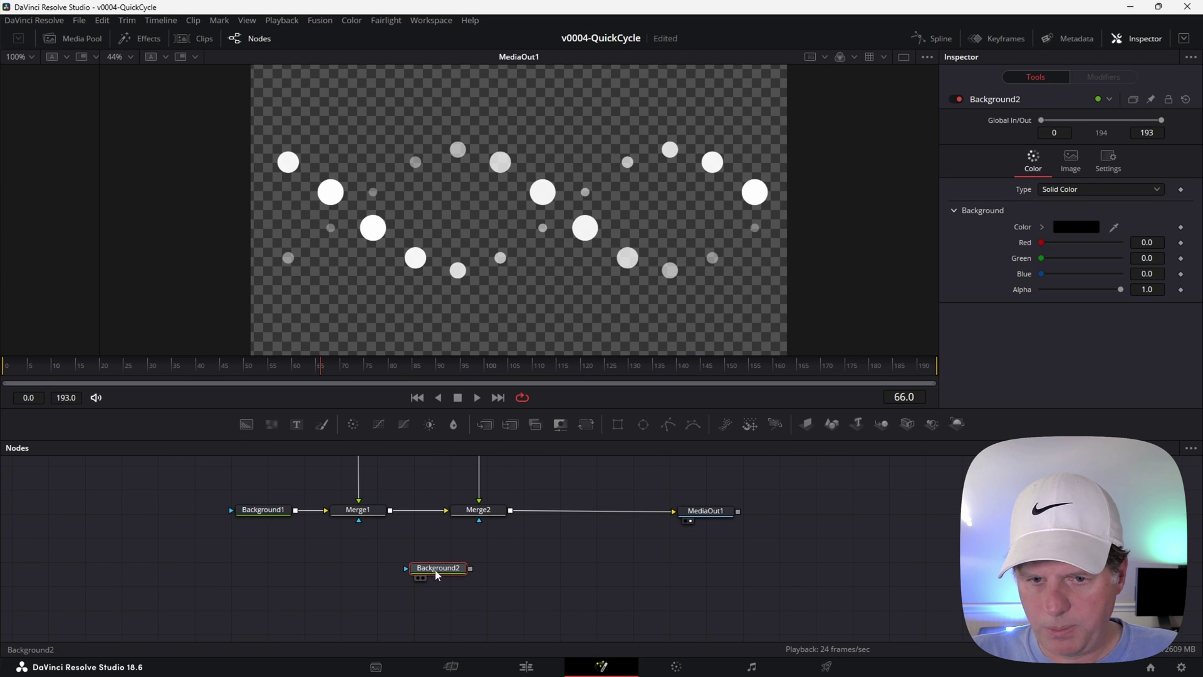
drag(676, 516, 505, 515)
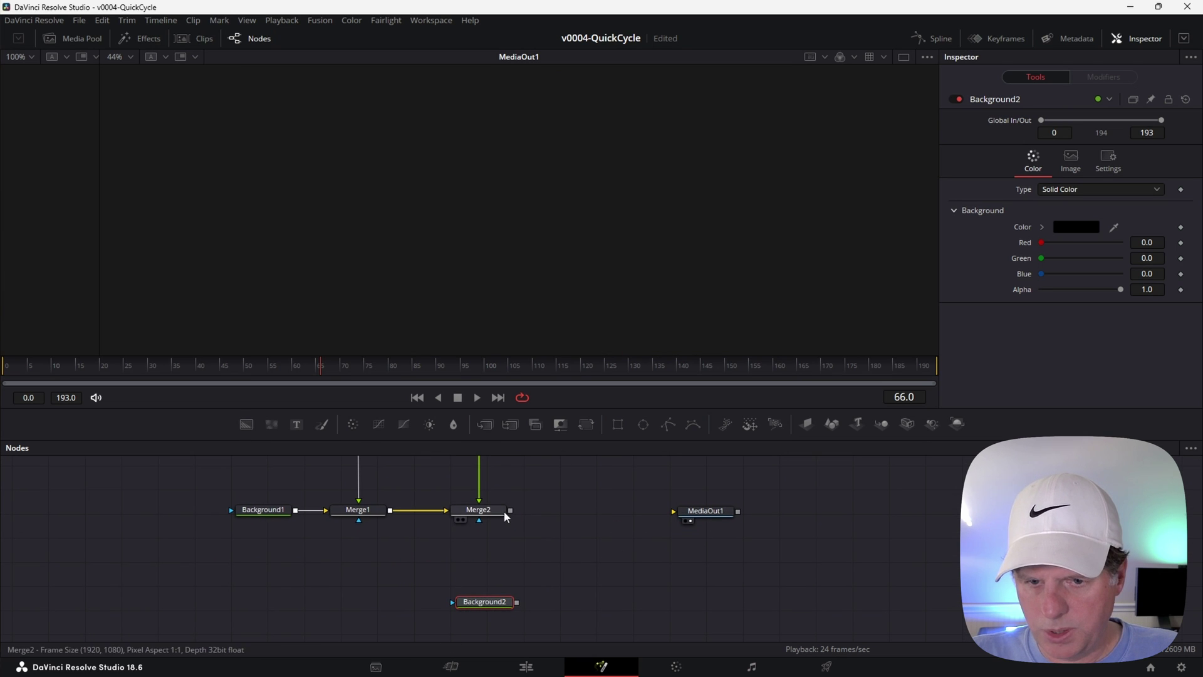
drag(518, 611, 517, 604)
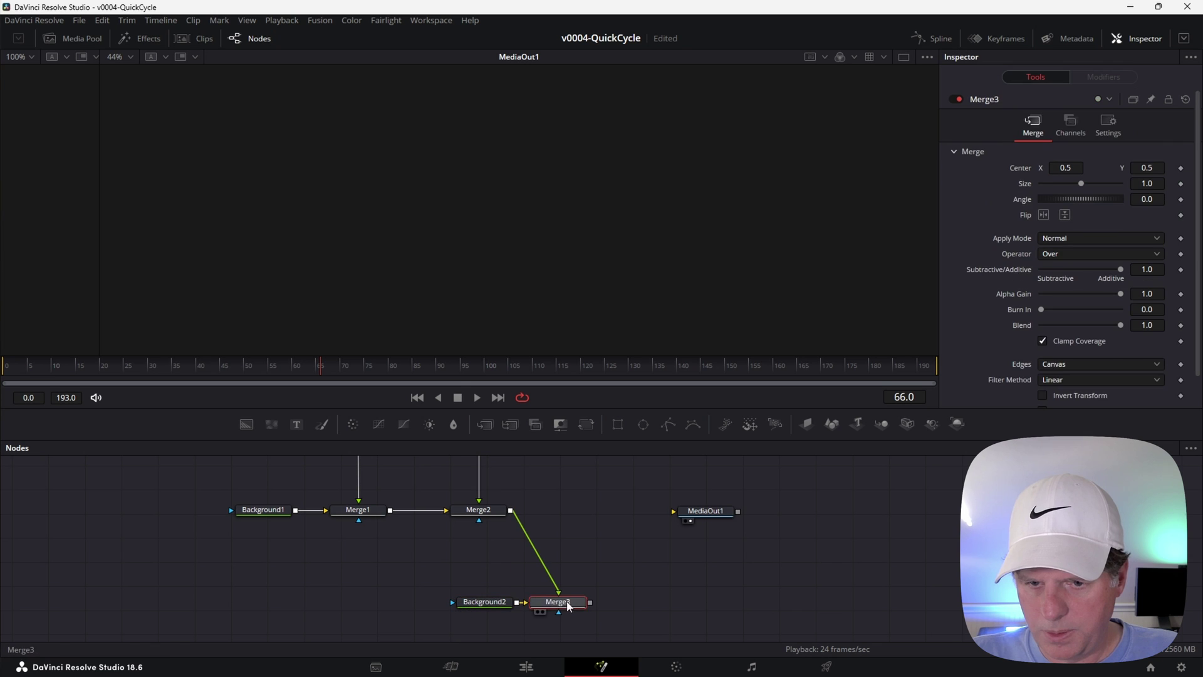
drag(590, 601, 828, 606)
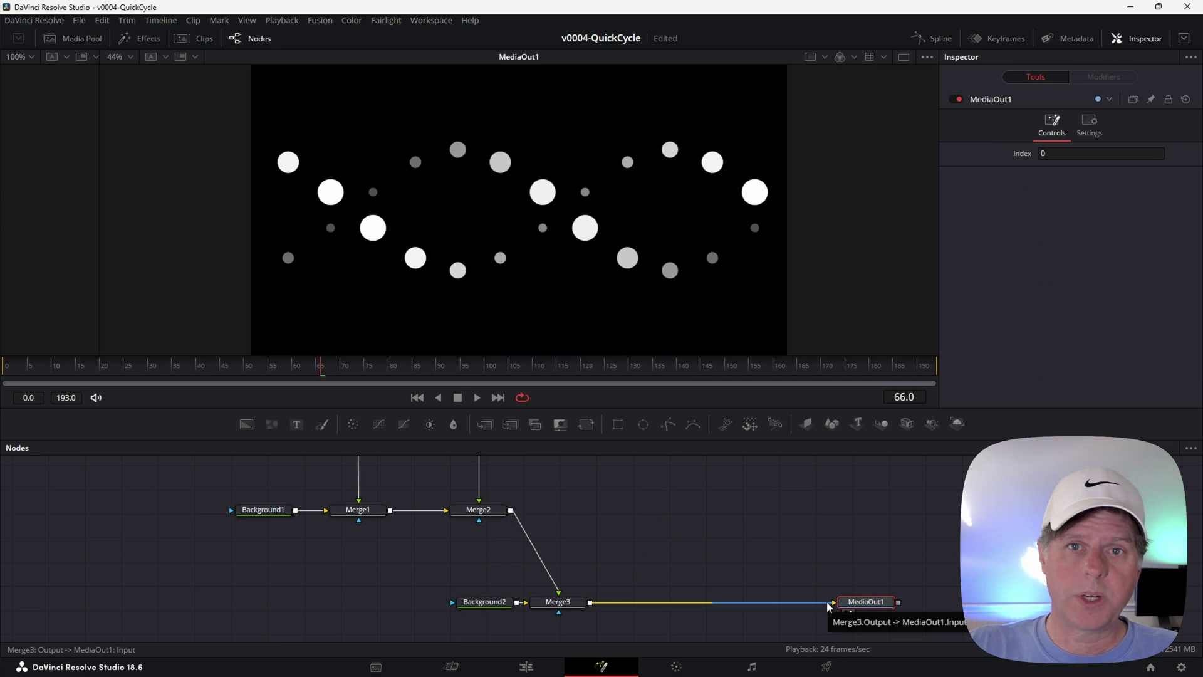
Add a Background3 node masked by the Merge2 output and feed it into Merge3's foreground, placing it above Merge3.
click(479, 515)
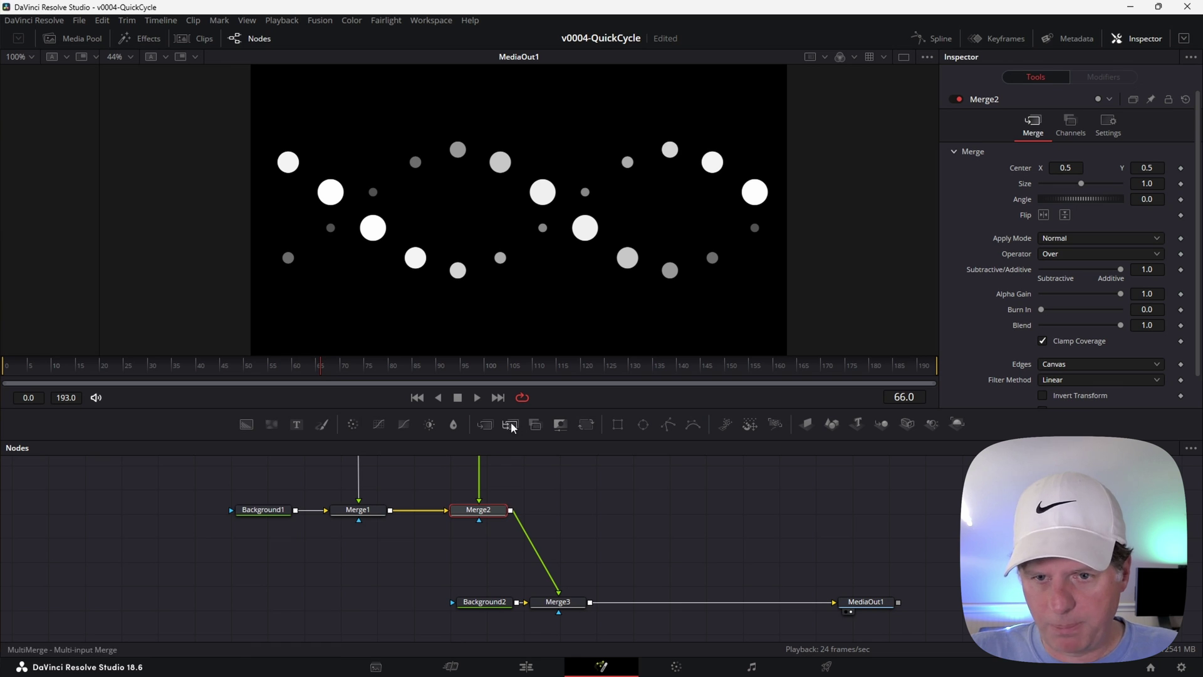
drag(258, 425, 568, 536)
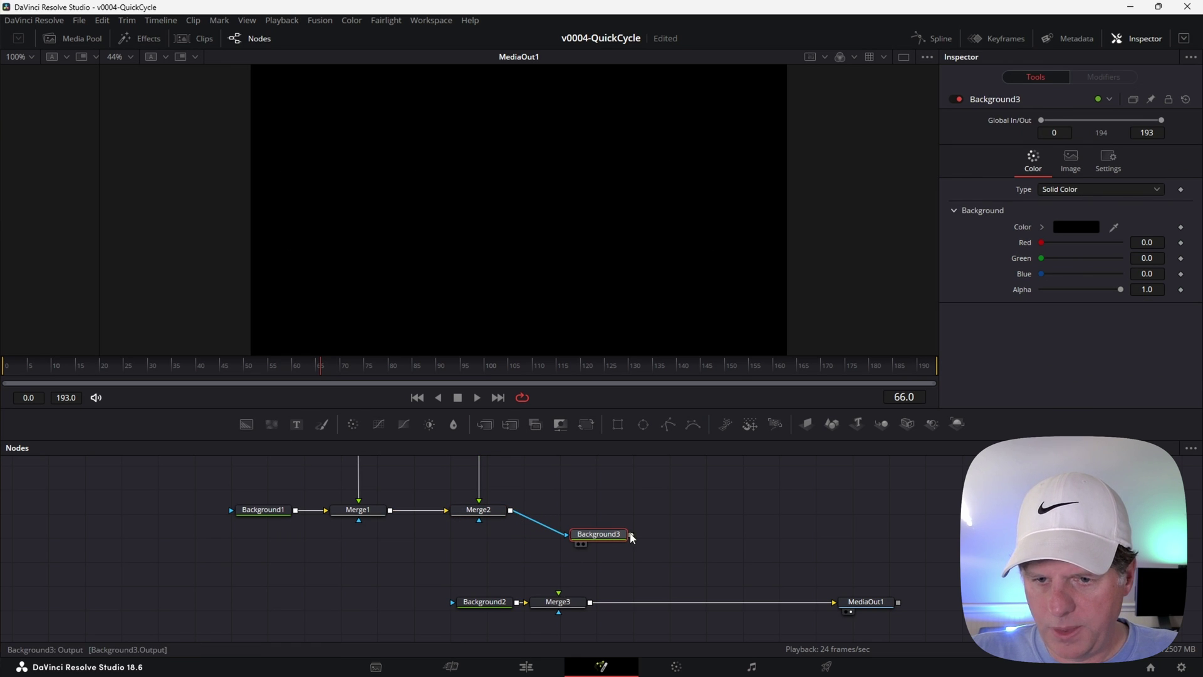
drag(560, 598, 558, 594)
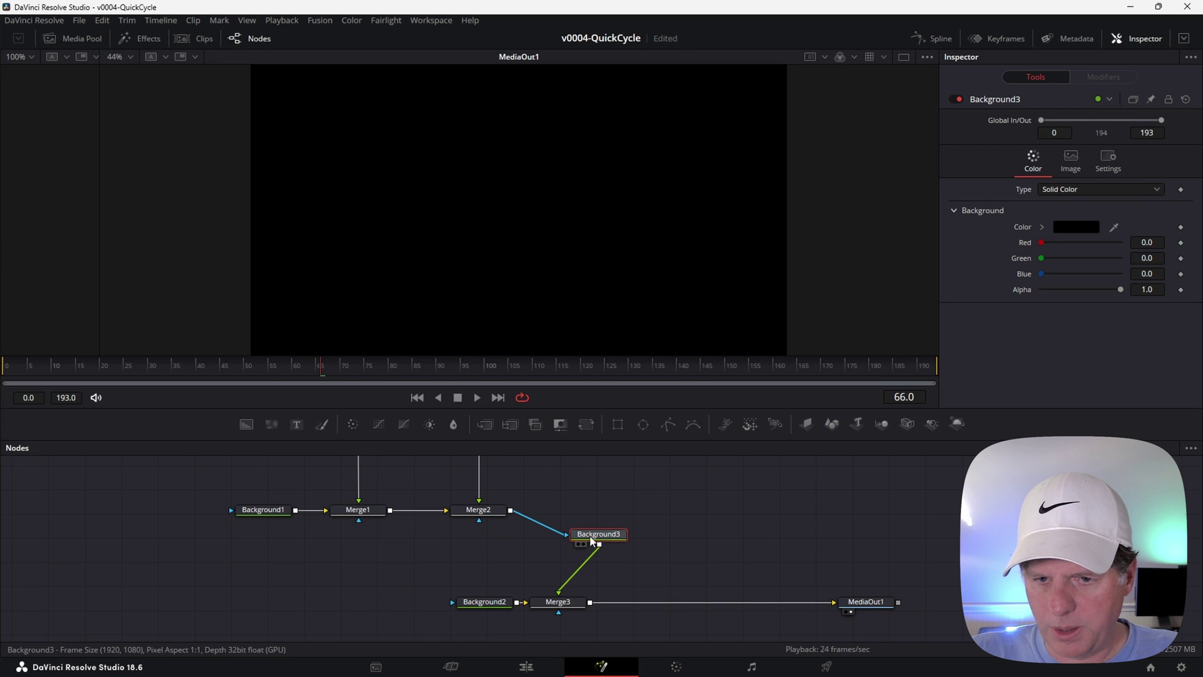
drag(599, 533, 557, 546)
Set Background3's solid color to red (#e8300b).
click(1072, 226)
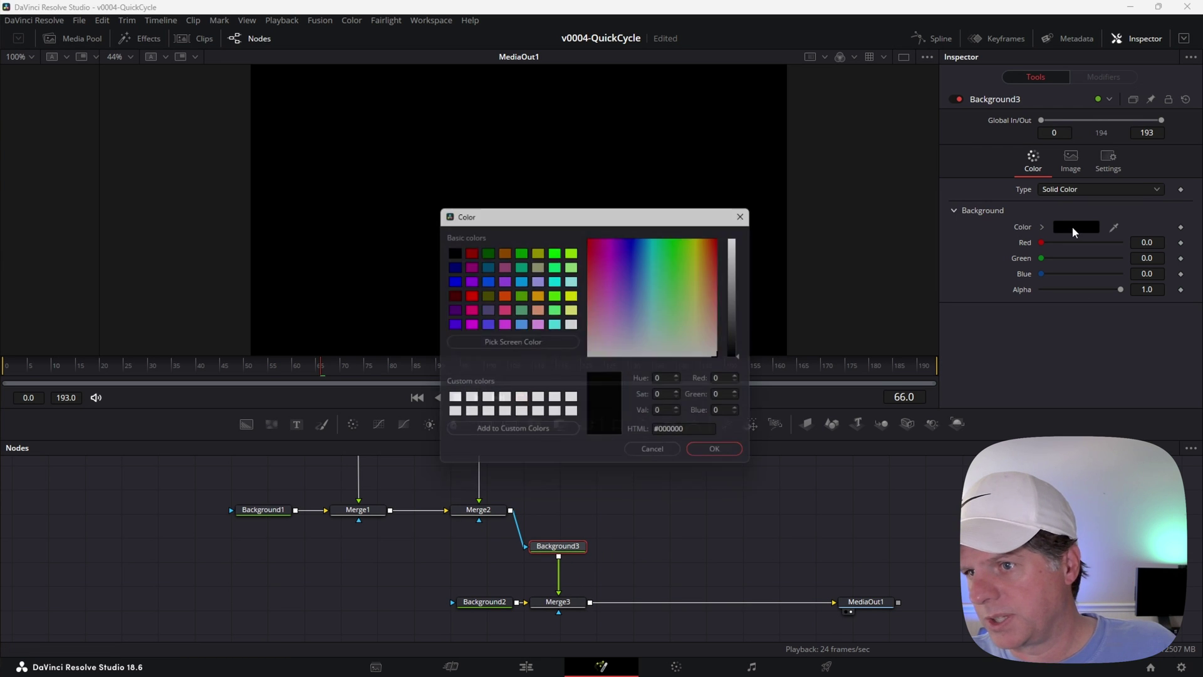
click(722, 240)
click(739, 245)
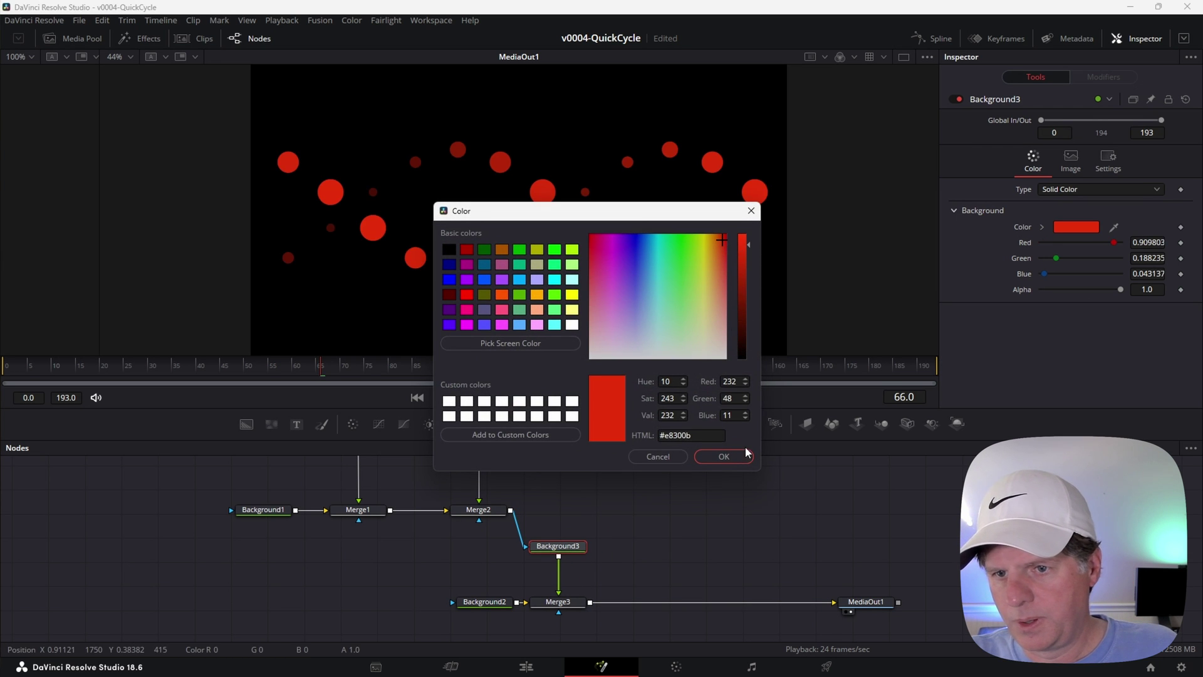
click(705, 456)
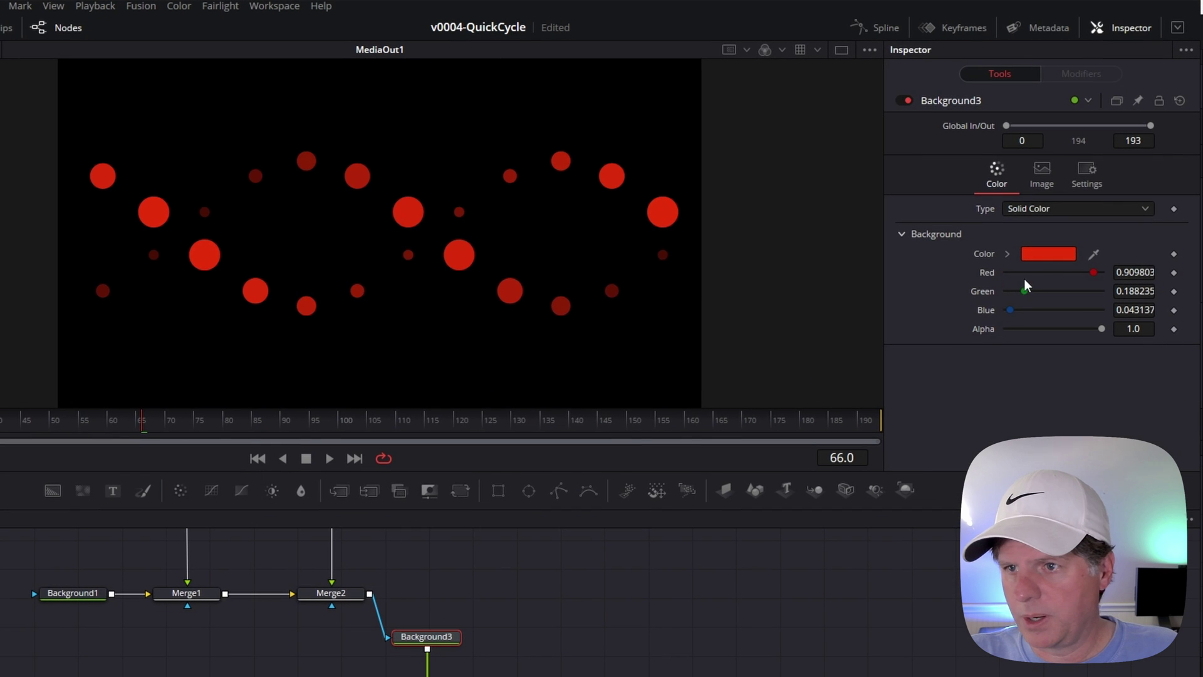
Change Background3's solid color to lime green (#83e800).
click(1048, 253)
click(595, 268)
click(589, 265)
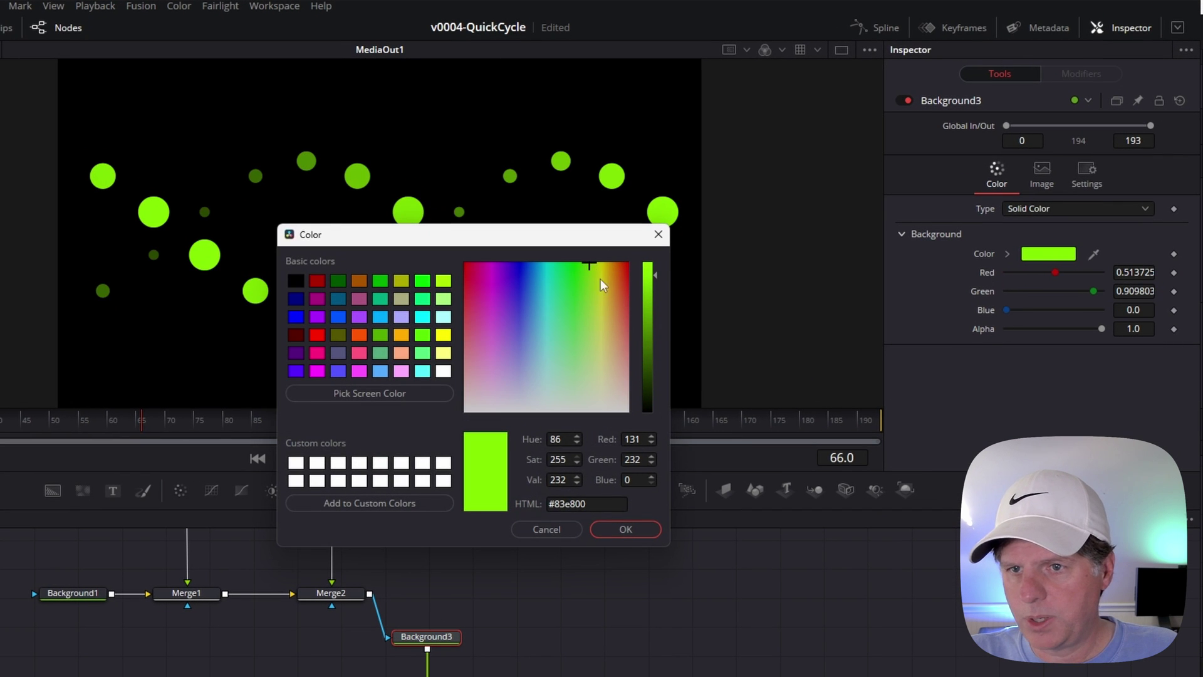
click(624, 530)
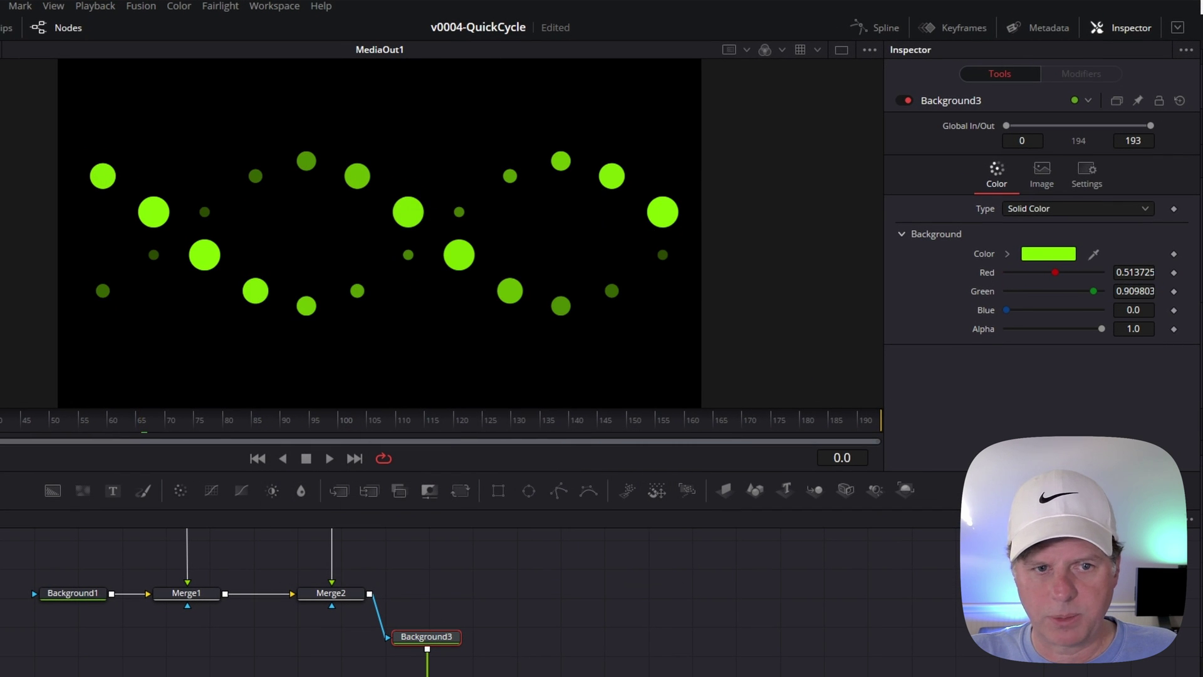
Set Duplicate1 to 17 copies with a Center X of 0.561 and play the animation.
scroll(394, 617, up, 3)
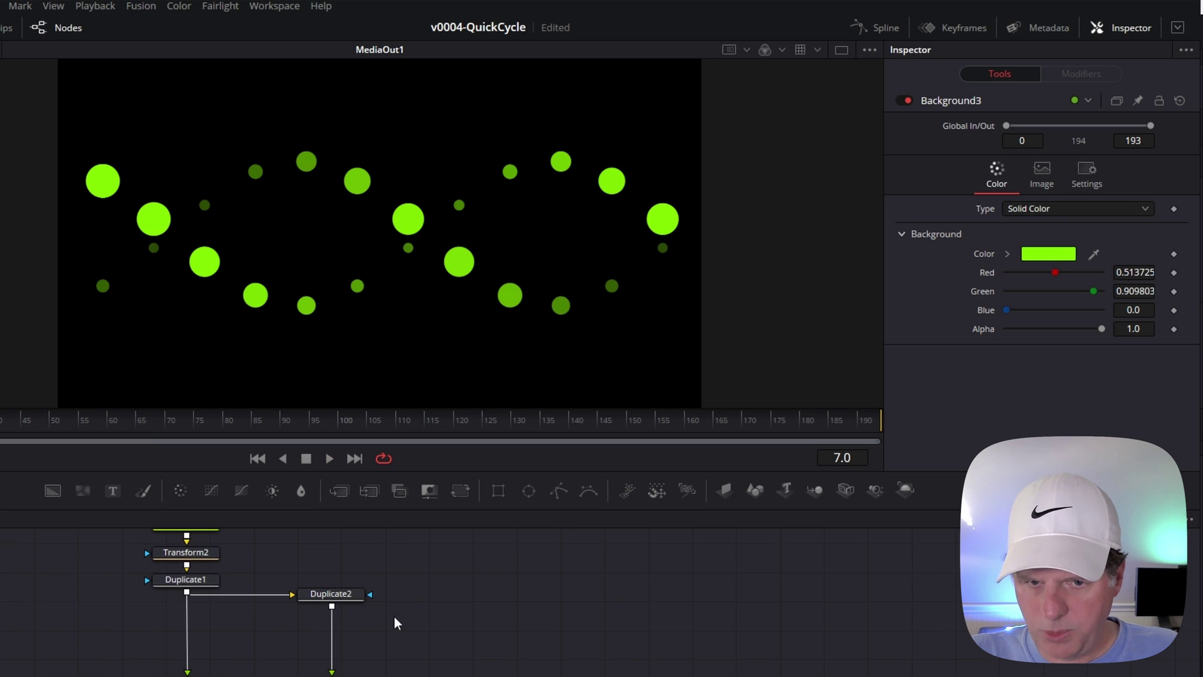
click(178, 579)
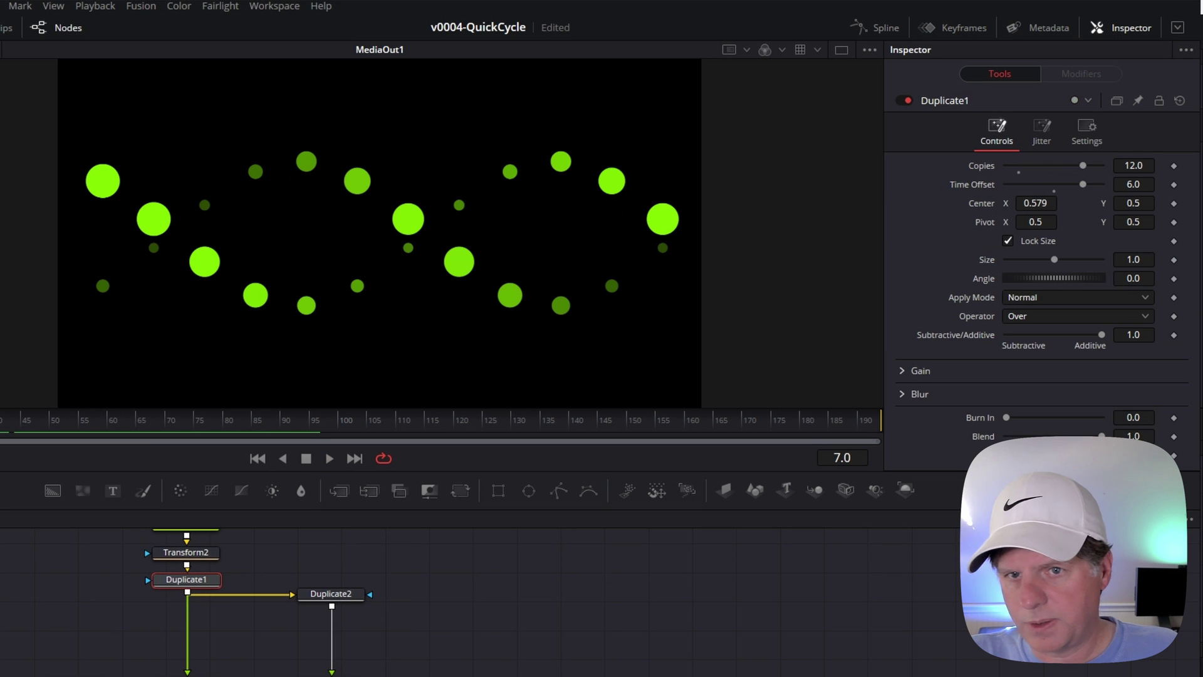
drag(1035, 203, 1006, 203)
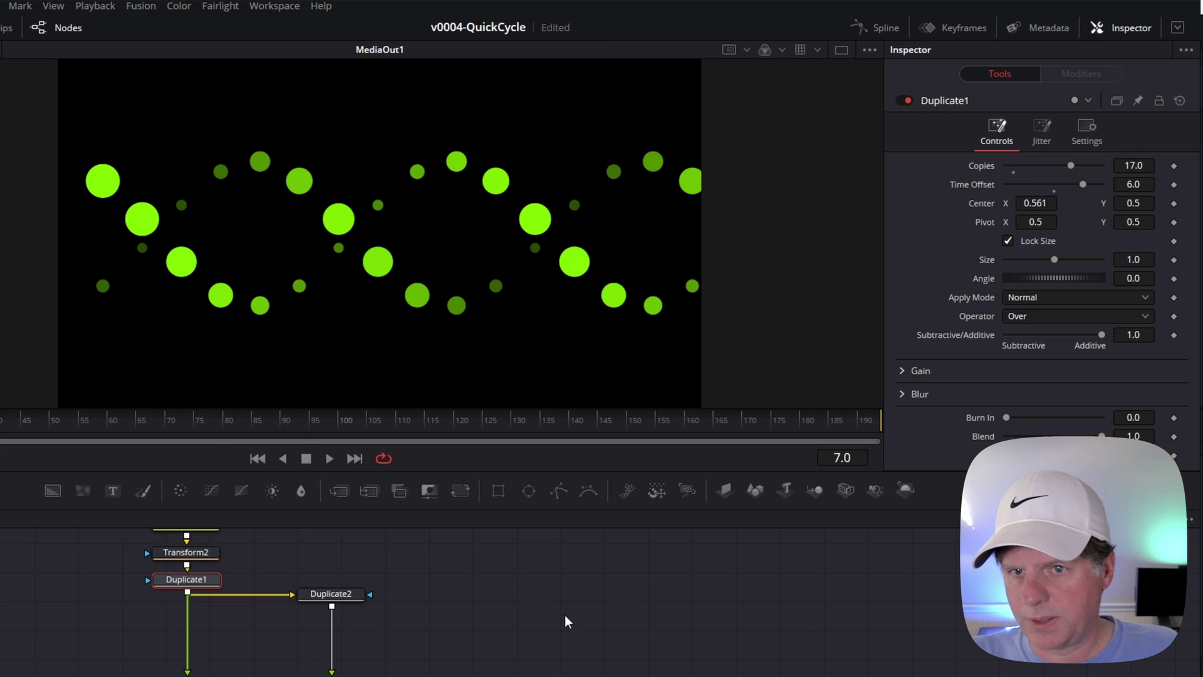
key(space)
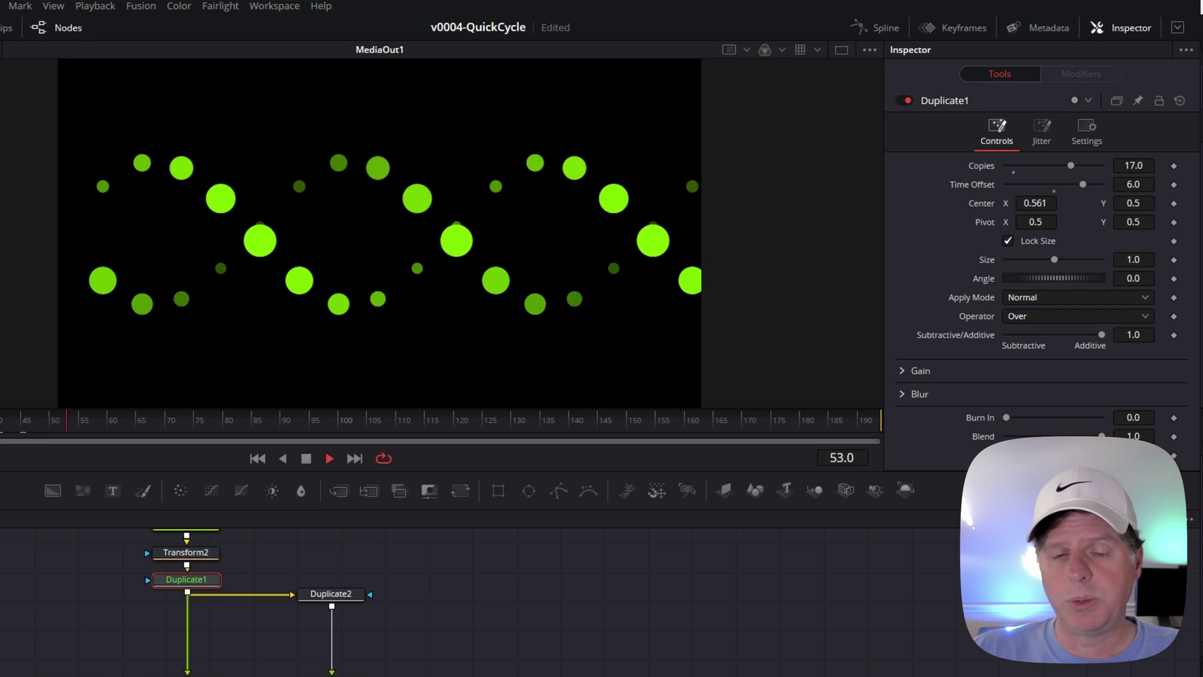
key(space)
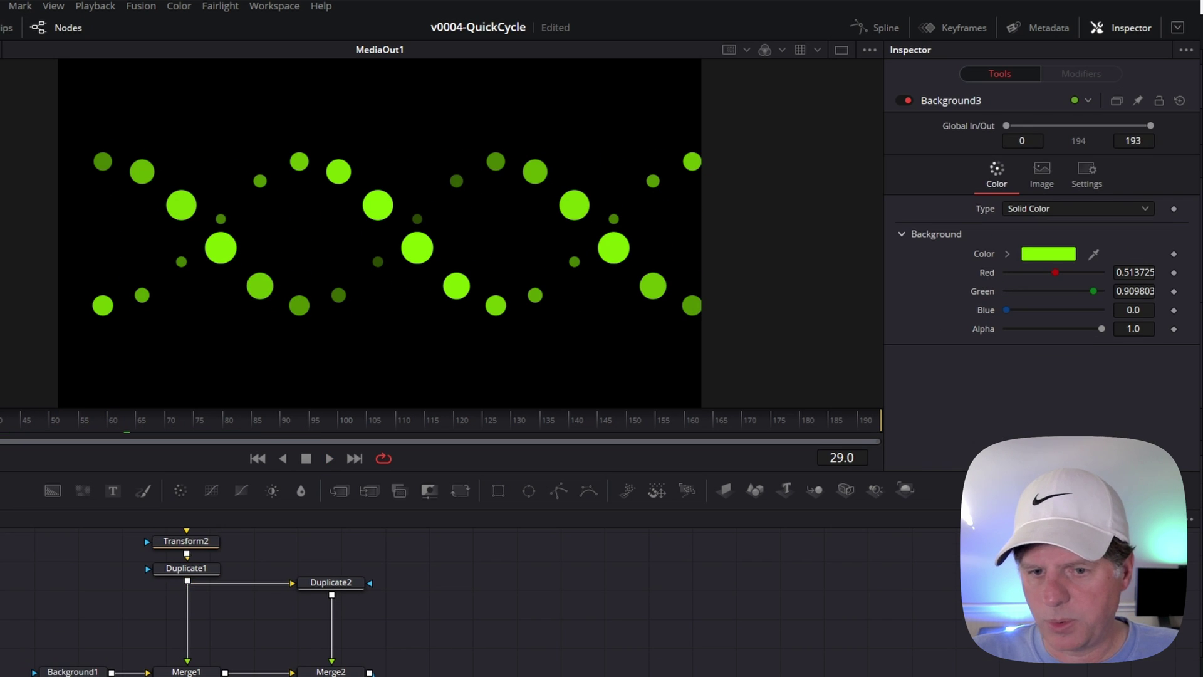
Switch Background3 to a linear Gradient and color its starting stop red (#ff0004).
click(1039, 202)
click(1053, 300)
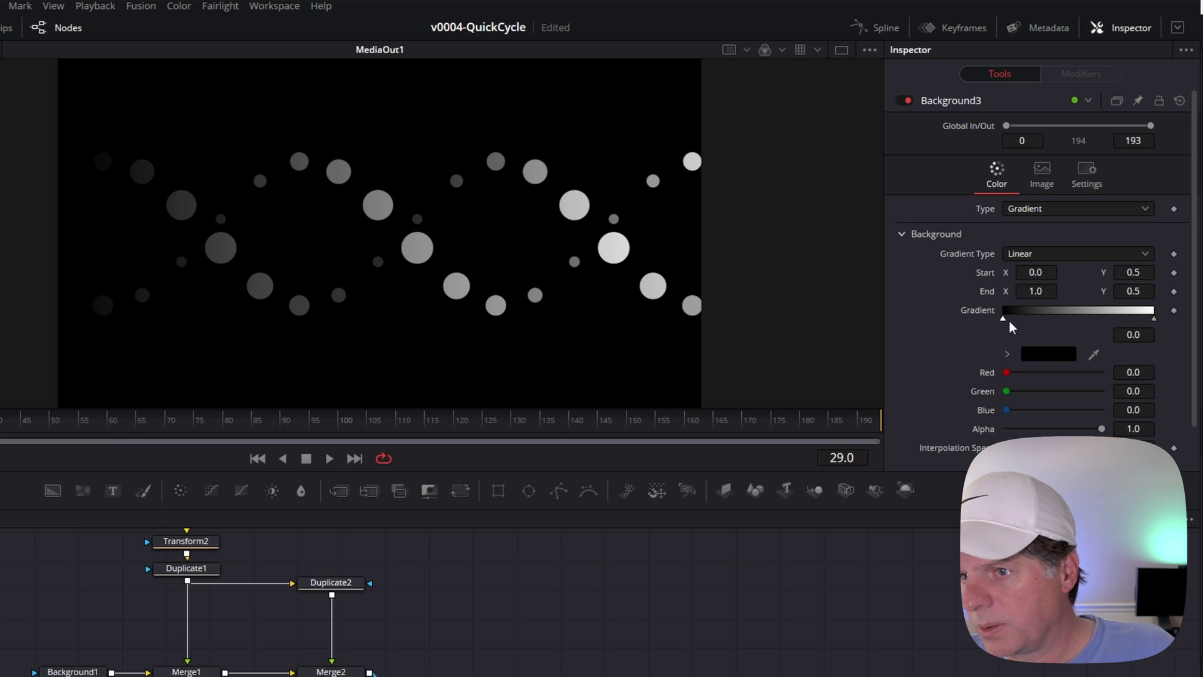
click(1045, 356)
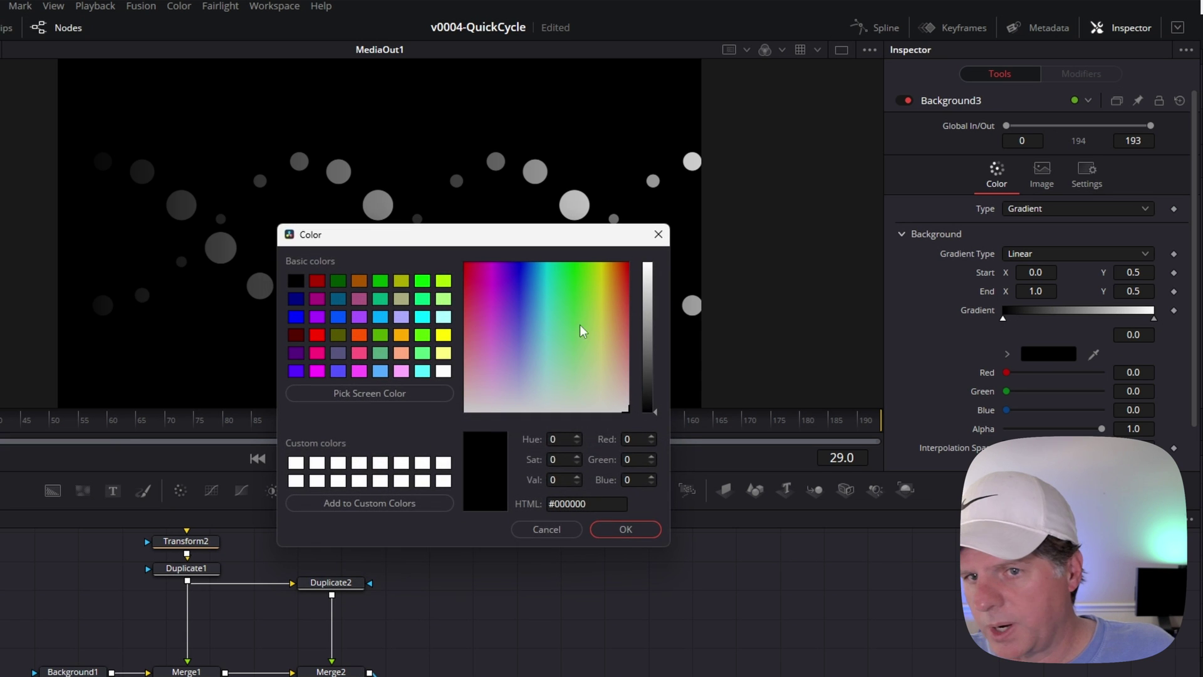
drag(652, 301, 648, 262)
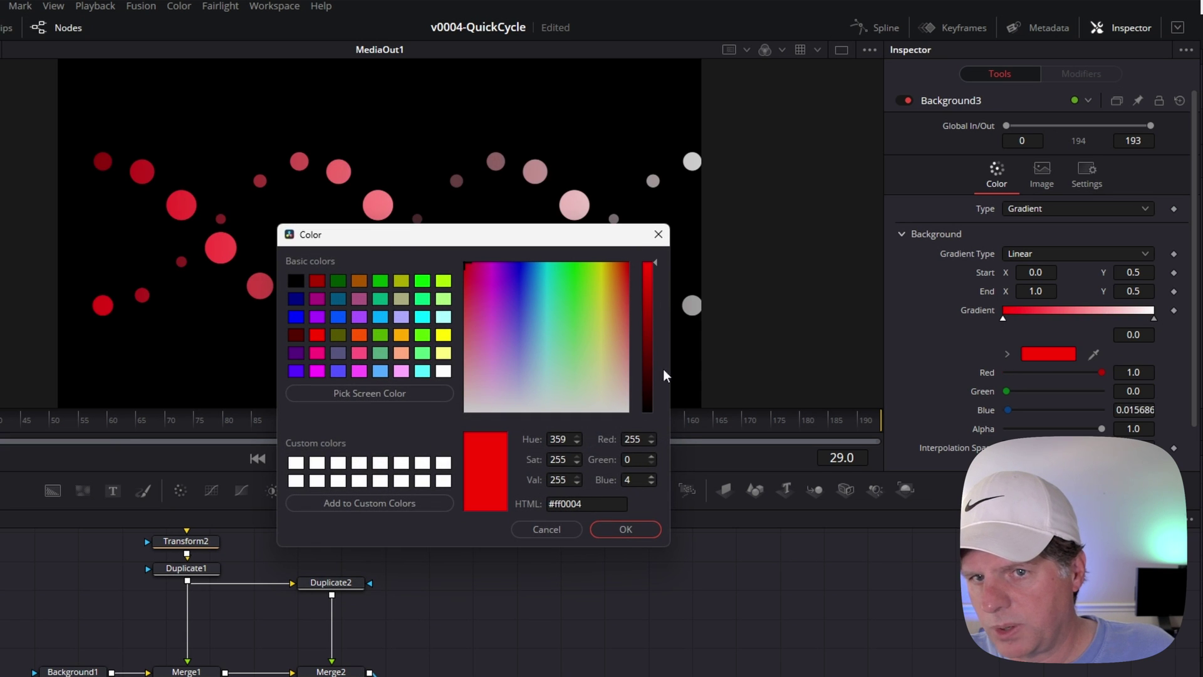
click(627, 530)
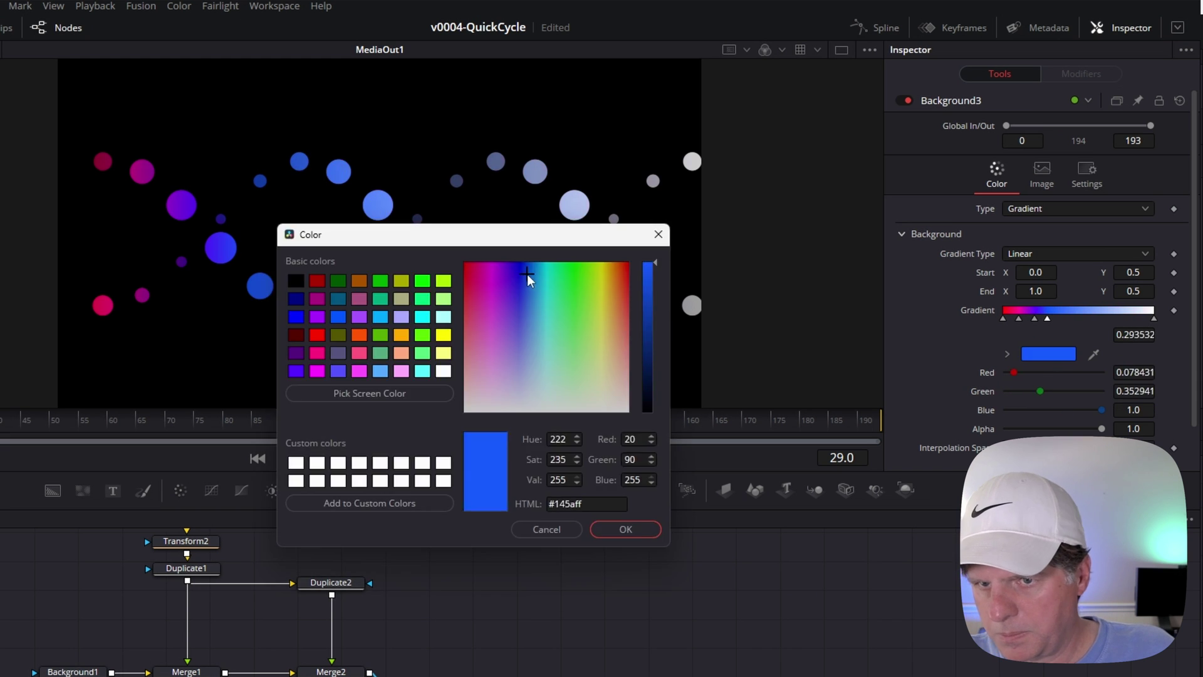
Build a rainbow across Background3's gradient with extra color stops, ending in red at 1.0, and play the animation.
click(542, 288)
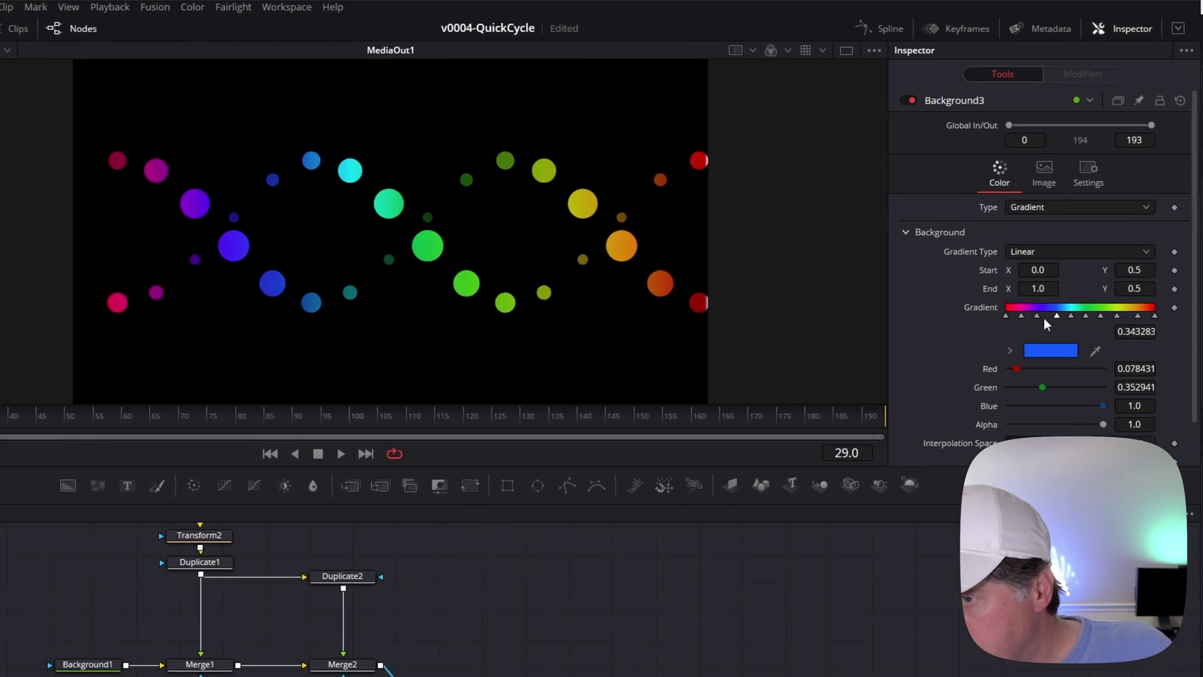
click(1153, 319)
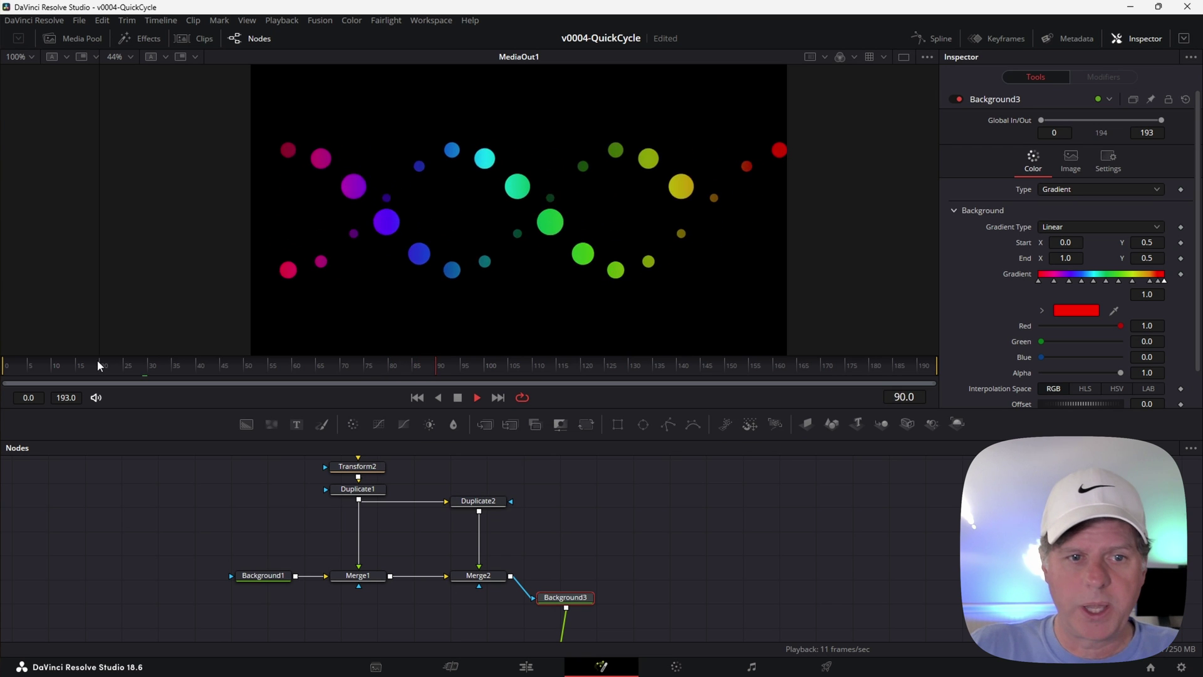
key(space)
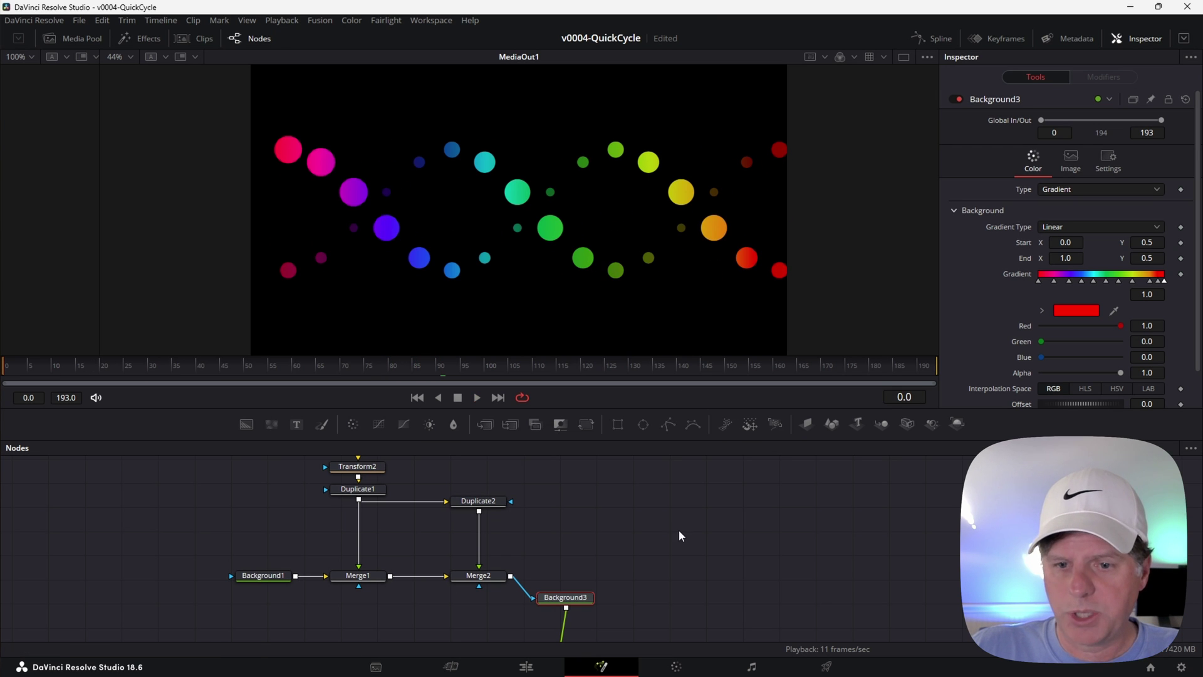
Insert a Transform node between Background3 and Merge3, keyframing its Angle at 0.0 on frame 0 and 39.9 on frame 40.
scroll(670, 521, down, 3)
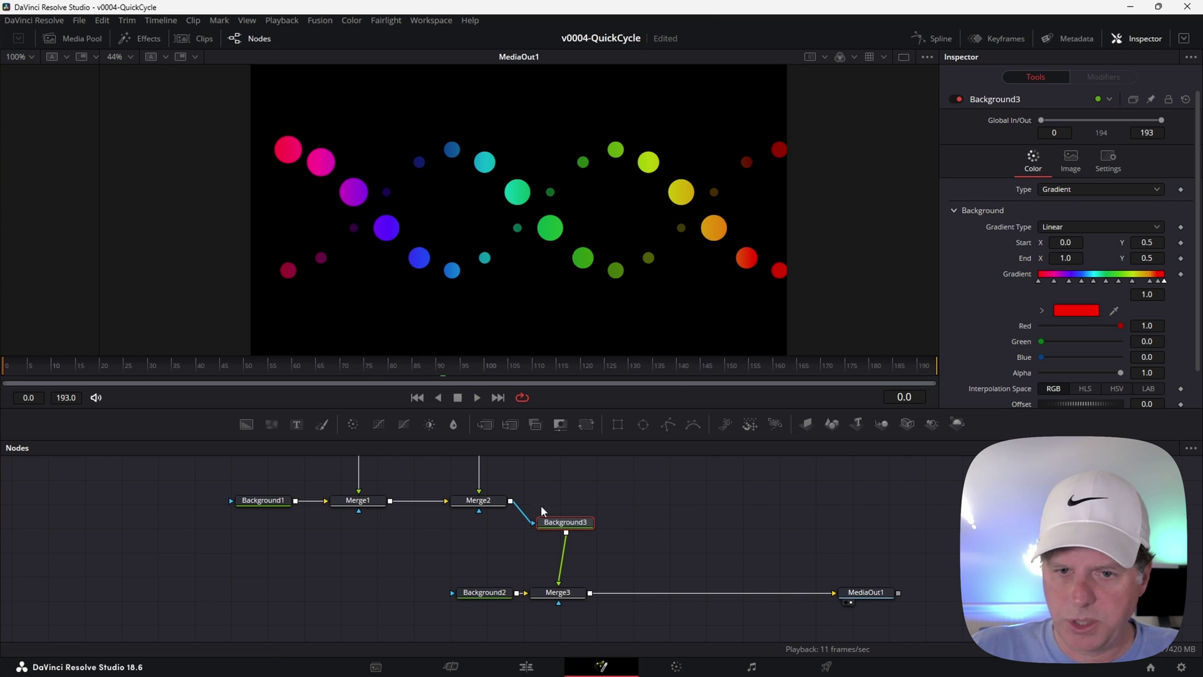
click(578, 426)
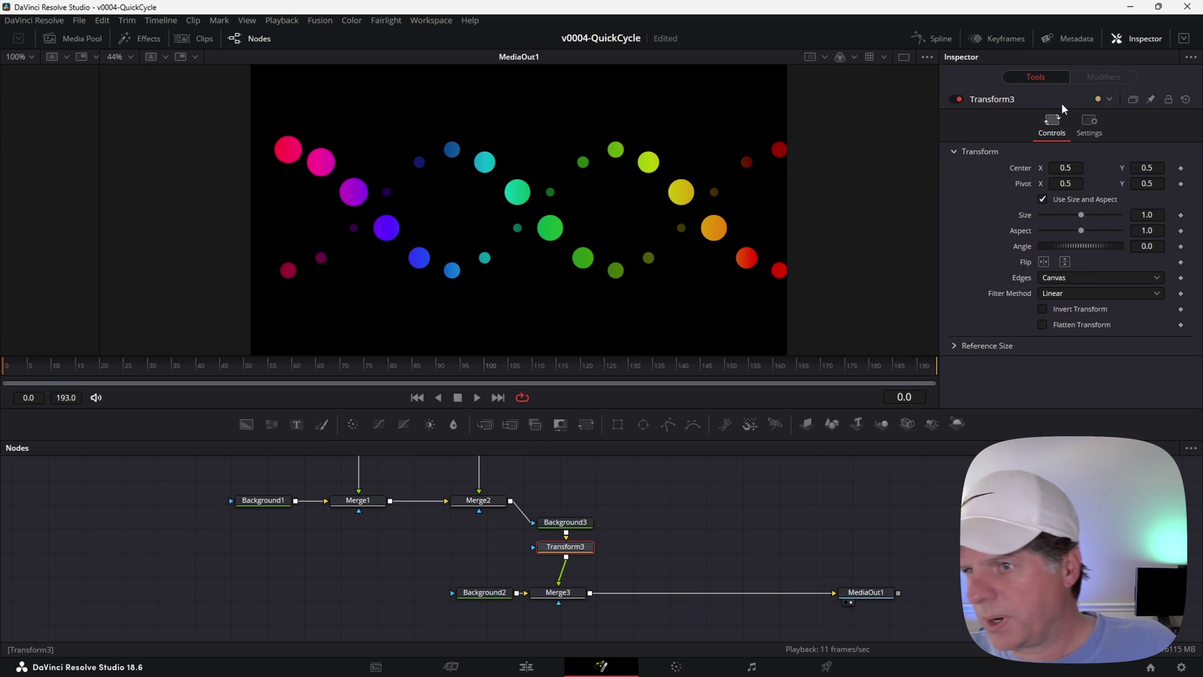
click(1181, 246)
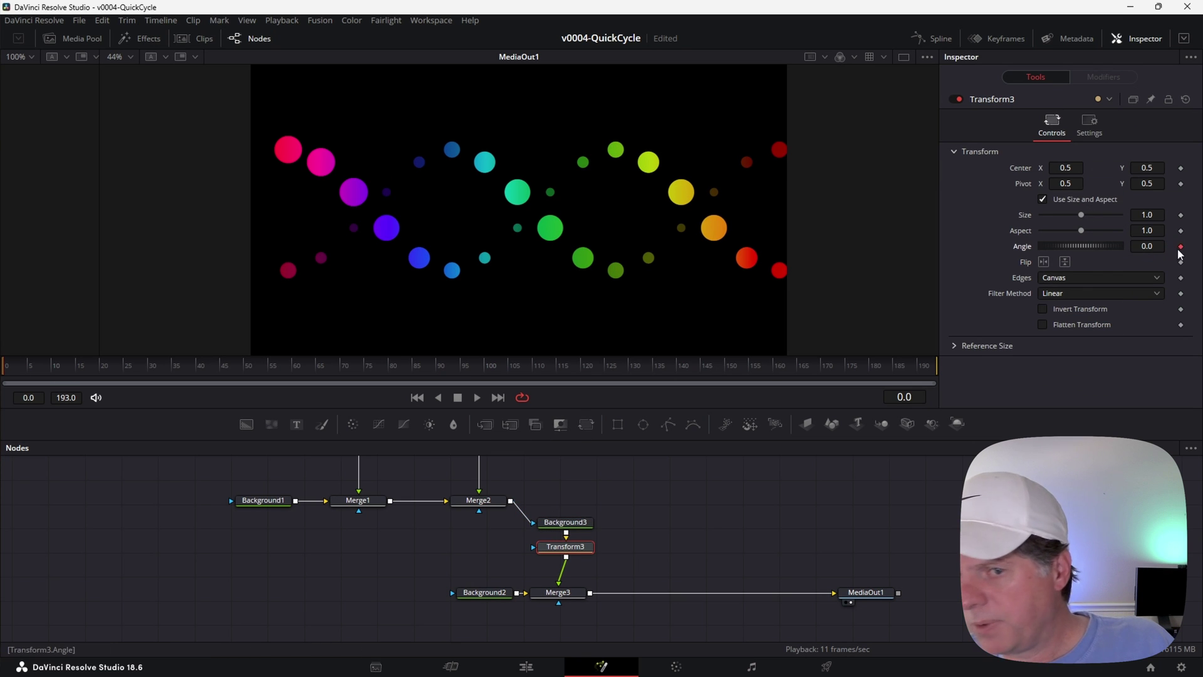
click(196, 370)
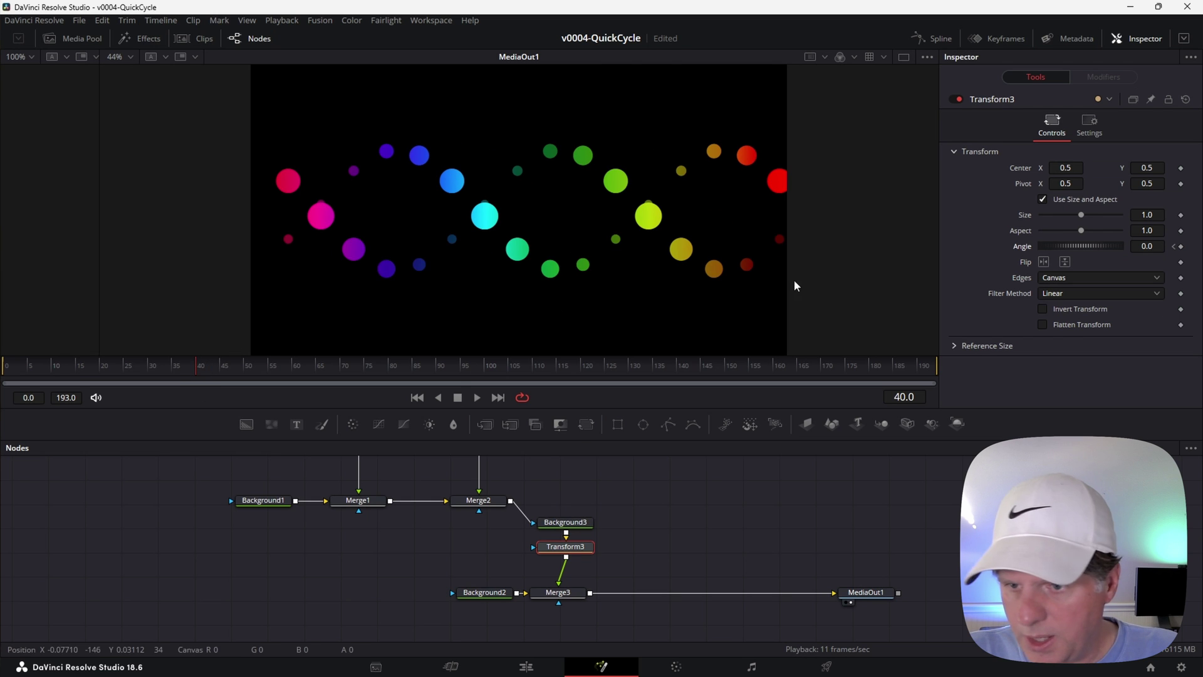
drag(1080, 247, 1187, 247)
Fit Transform3's Angle curve in the Spline editor, apply the Relative loop to its keyframes, and play the continuous rotation.
click(932, 38)
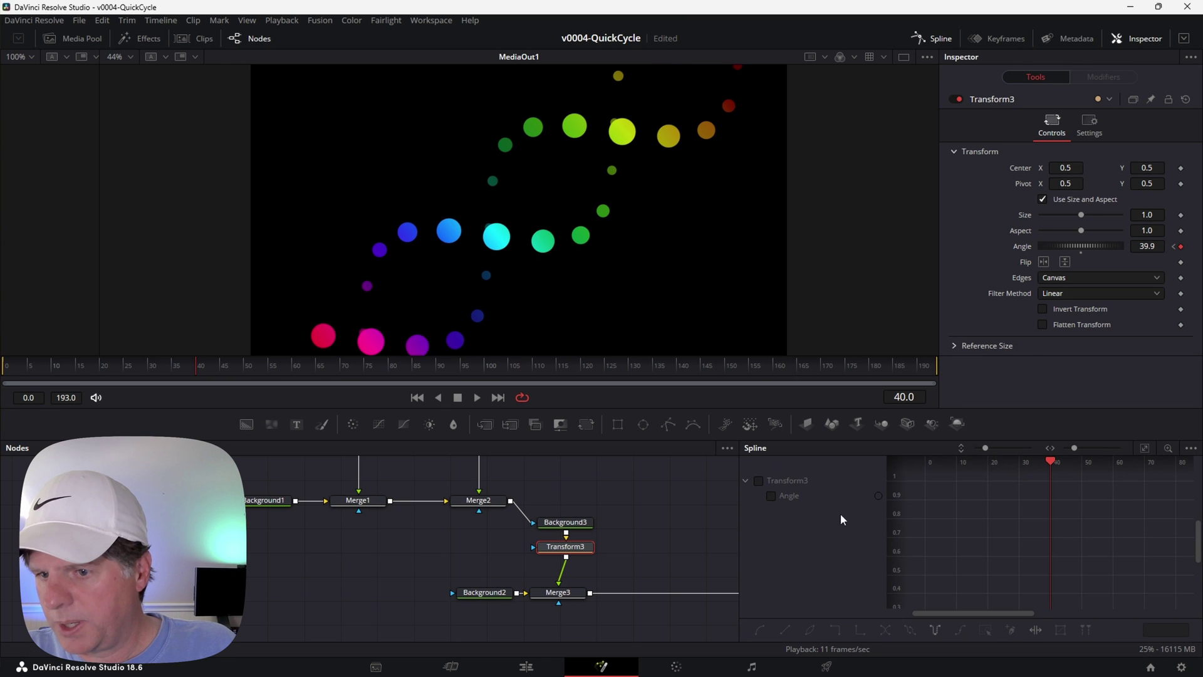
click(791, 497)
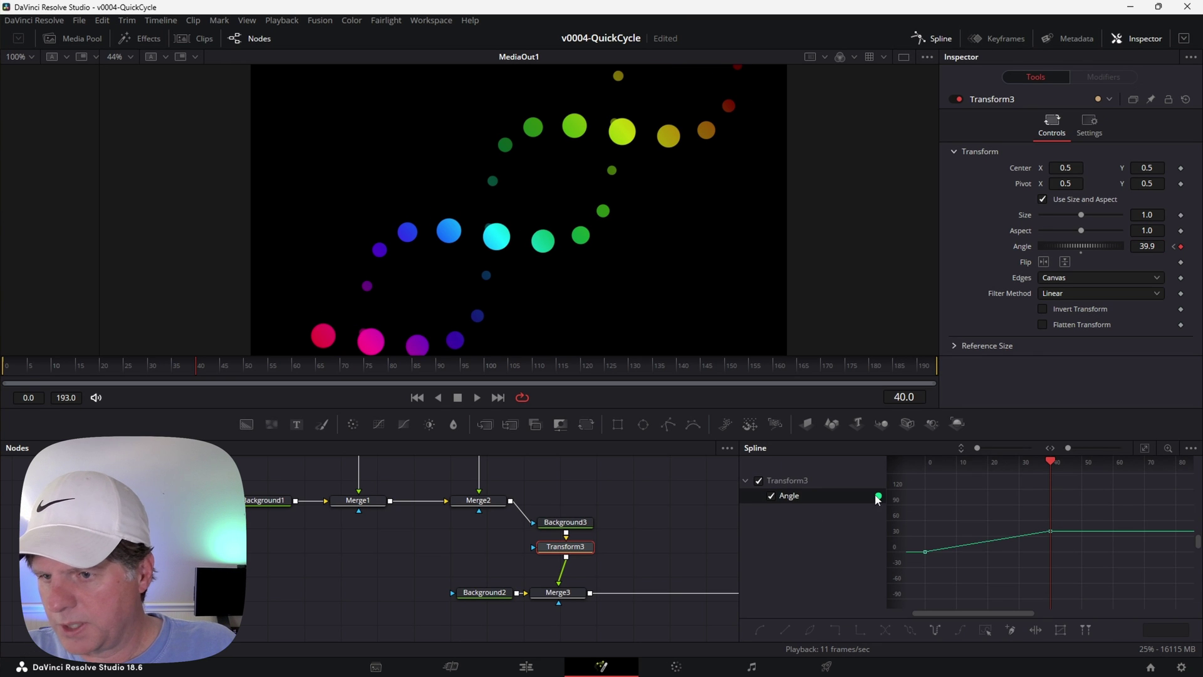
click(1147, 448)
drag(1184, 481, 918, 614)
click(960, 630)
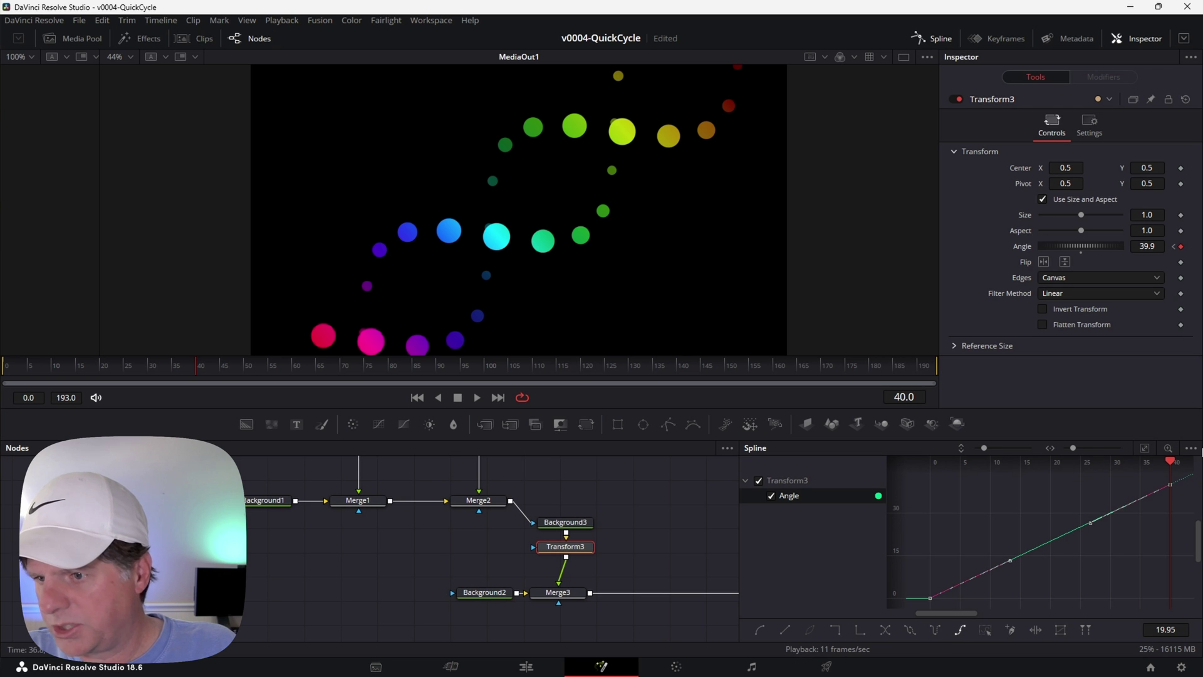
key(space)
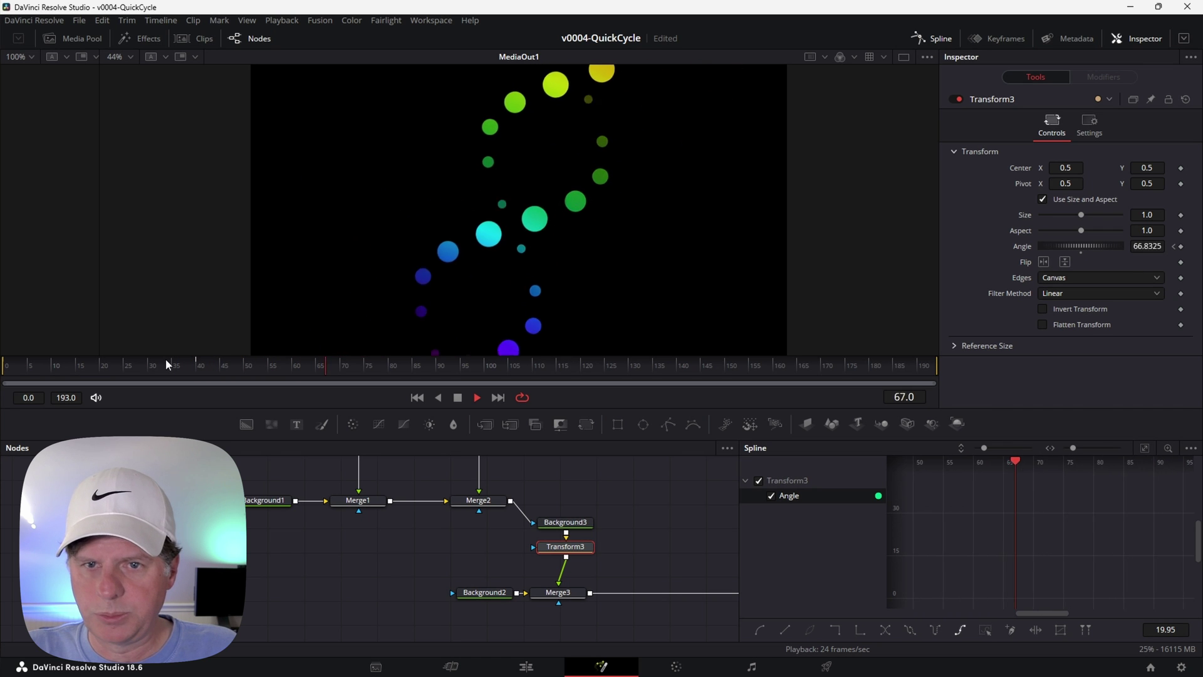
key(space)
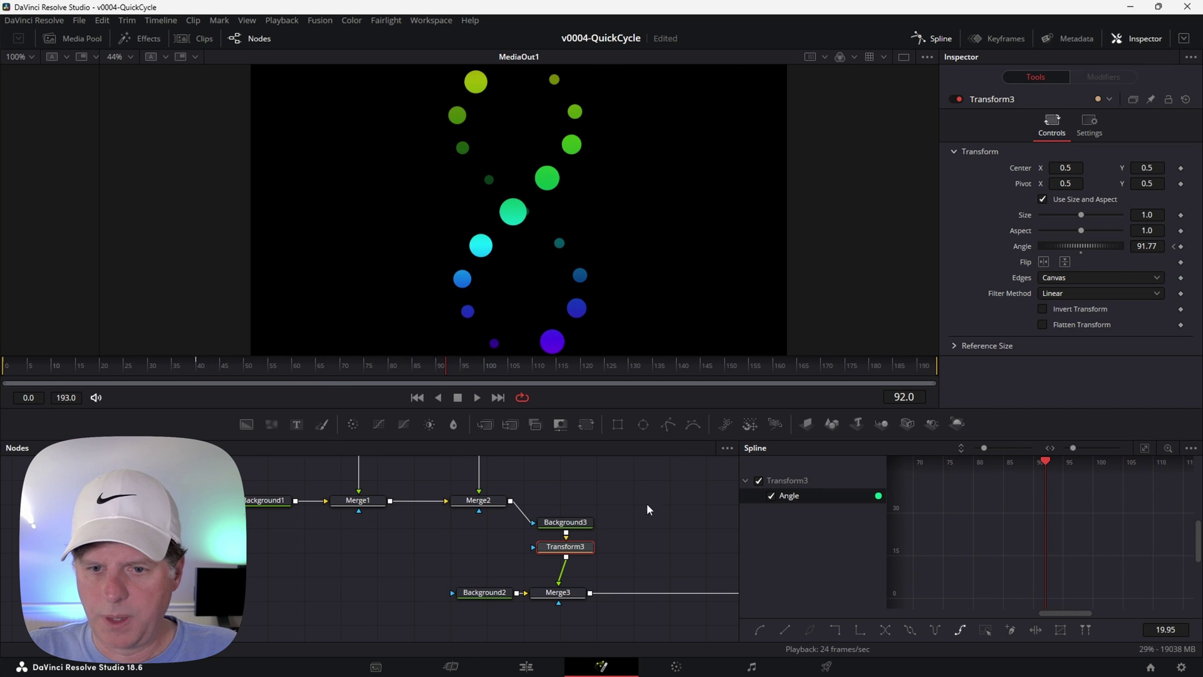
Insert a Rays node after Merge3, play the animation from frame 0, and set the Rays Weight to 3.31 and Exposure to 1.142.
key(Home)
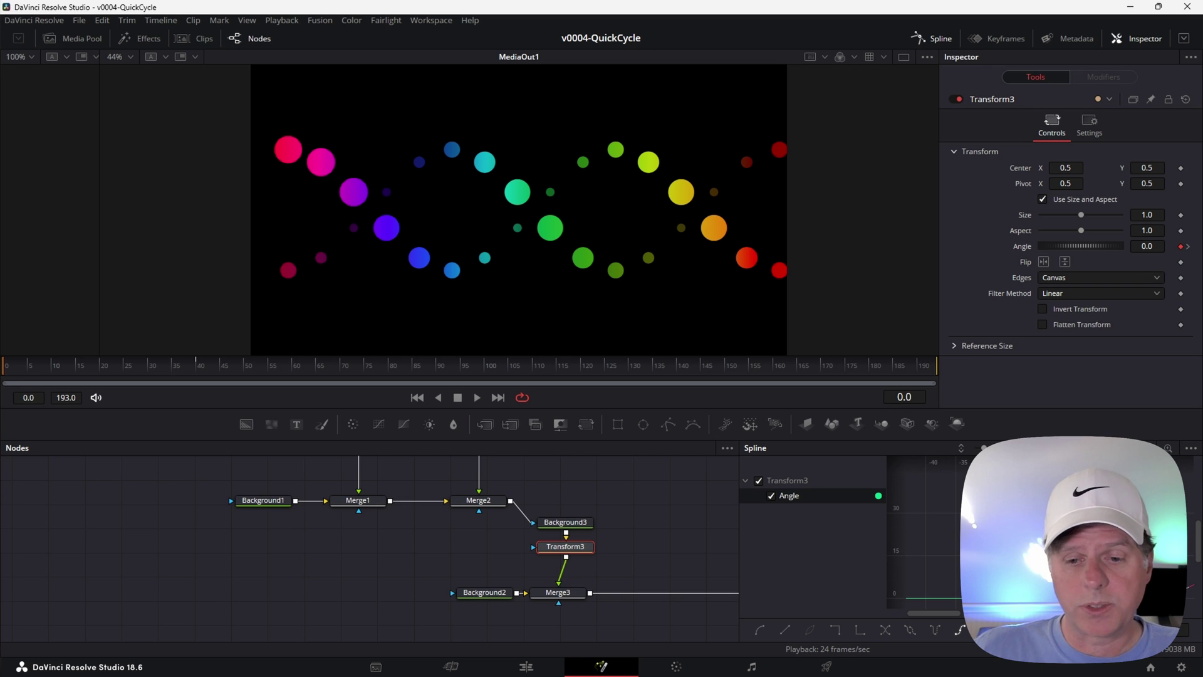
click(559, 594)
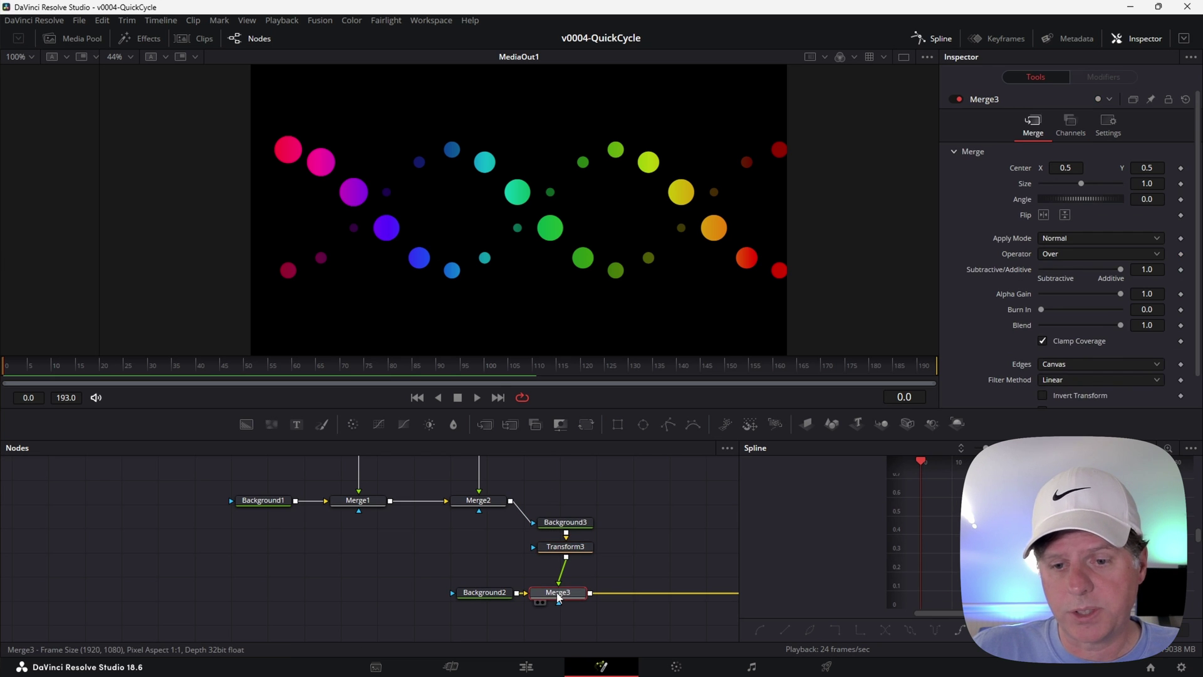
key(shift+space)
text(dup)
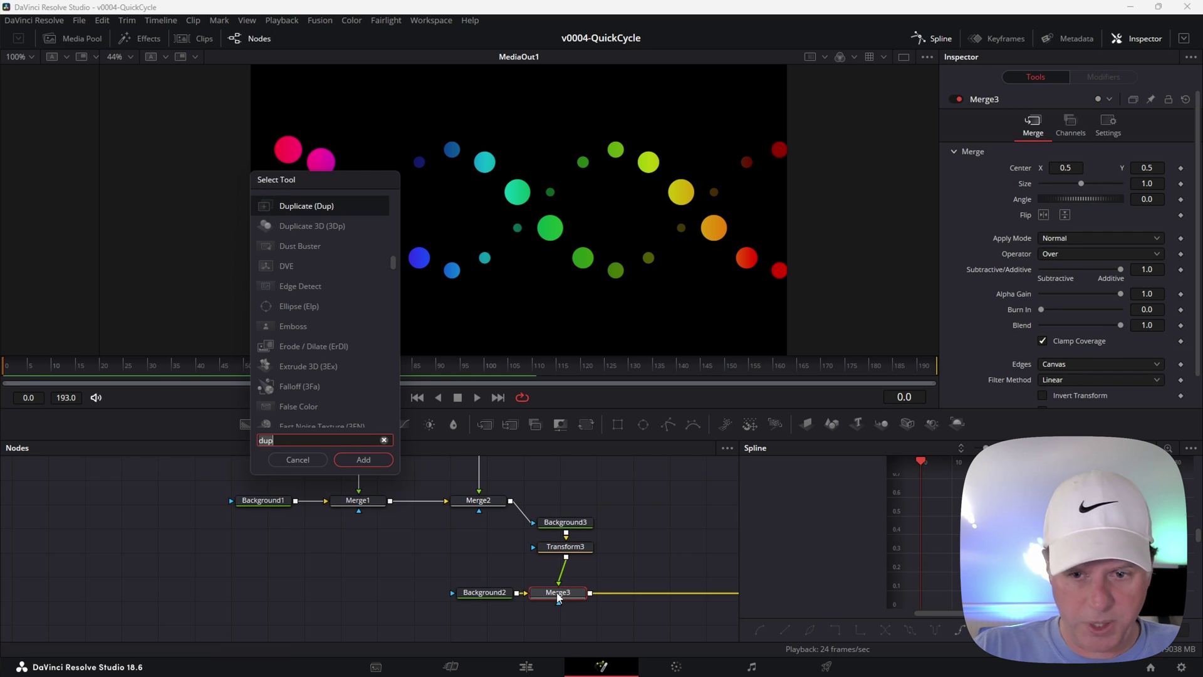
key(BackSpace)
key(BackSpace)
key(BackSpace)
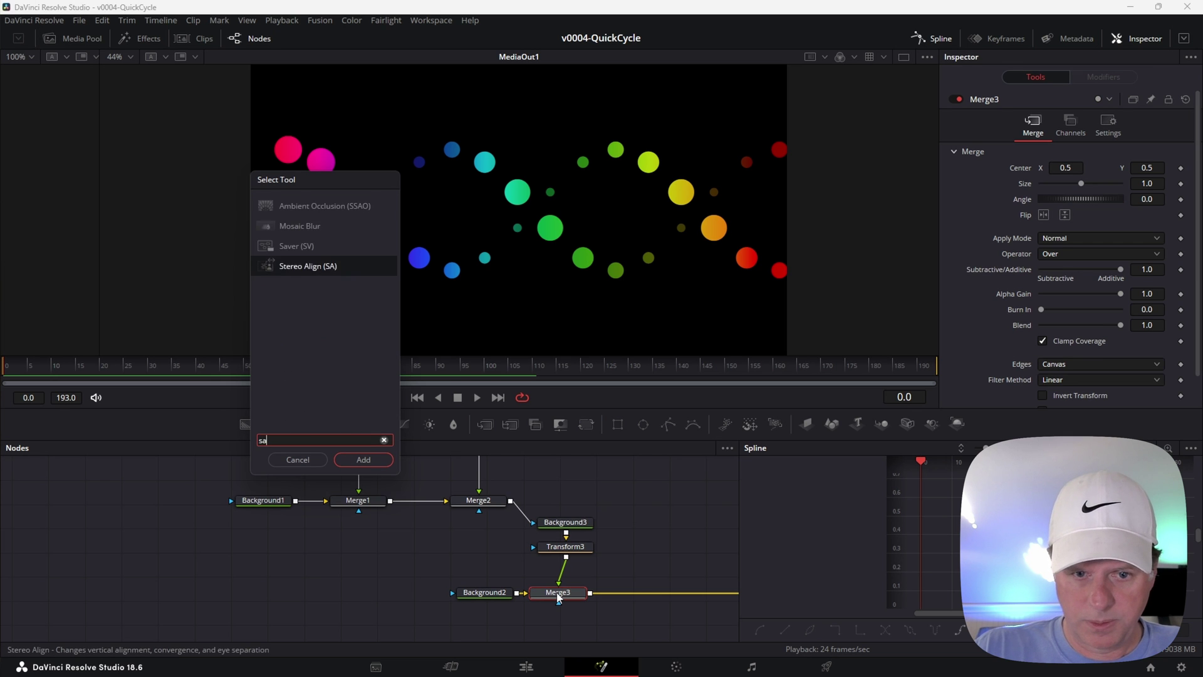
text(ray)
key(Return)
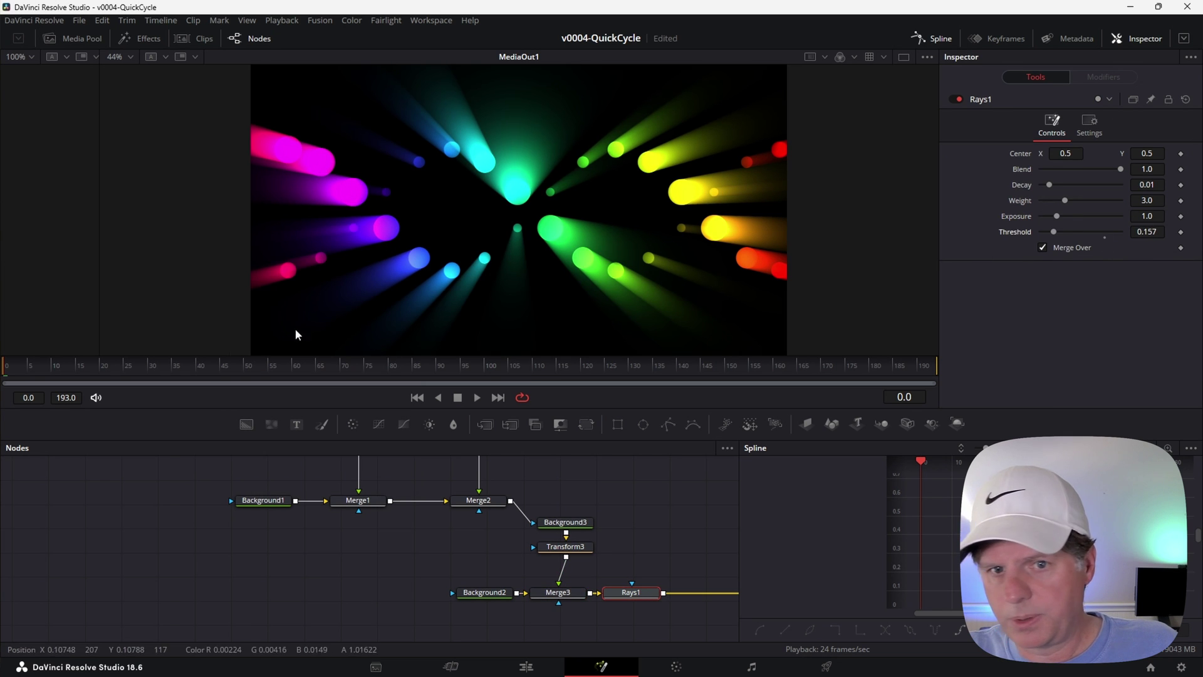
key(space)
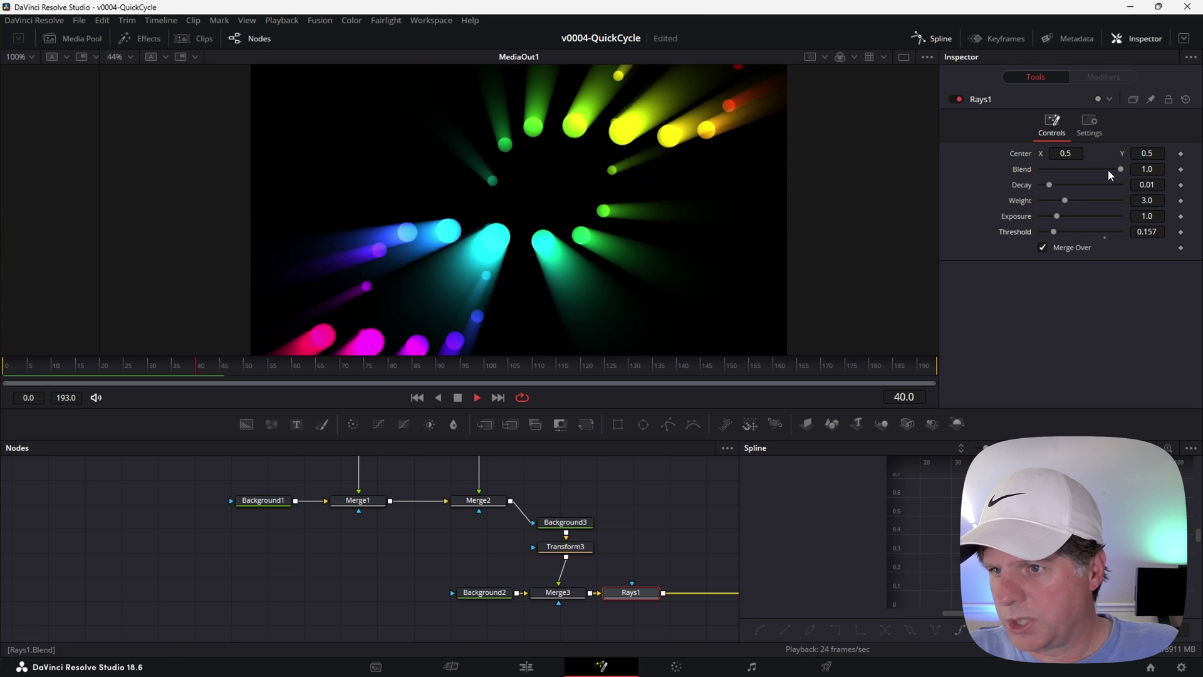
mouse_move(1068, 198)
mouse_down()
mouse_move(1096, 197)
mouse_move(1052, 190)
mouse_move(1086, 197)
mouse_move(1091, 215)
mouse_move(1062, 211)
mouse_up()
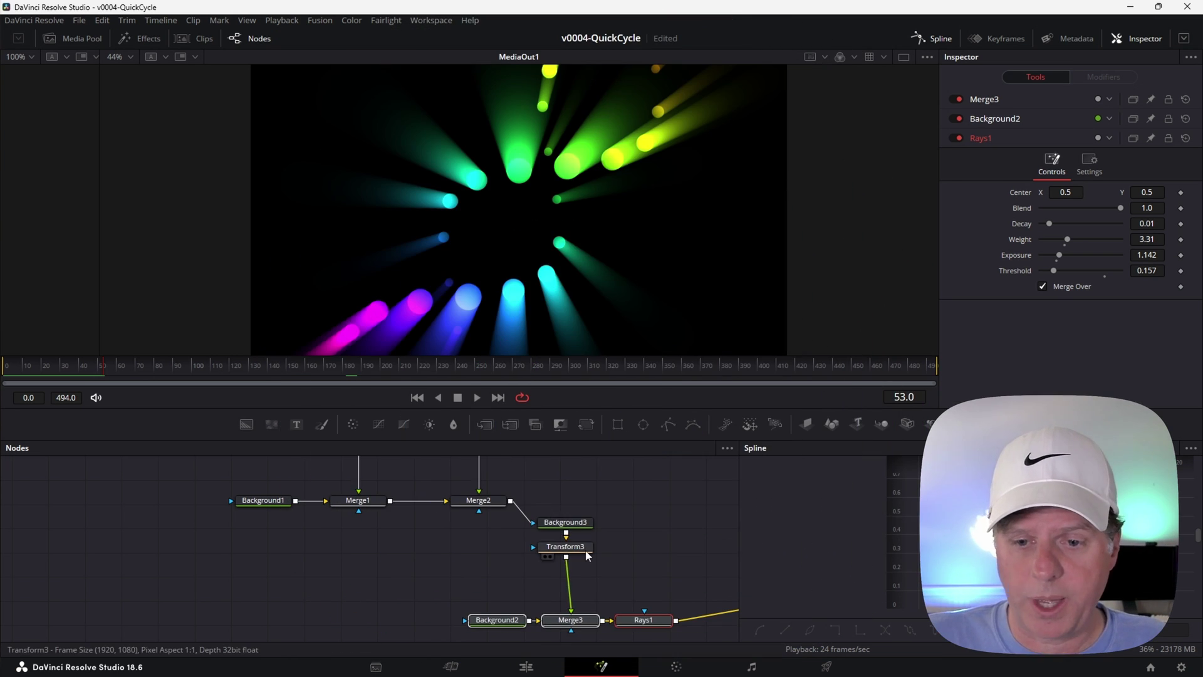
Insert a Directional Blur node between Transform3 and Merge3 with Length 0.133, Angle 49.6 and Glow 0.181.
click(551, 555)
key(shift+space)
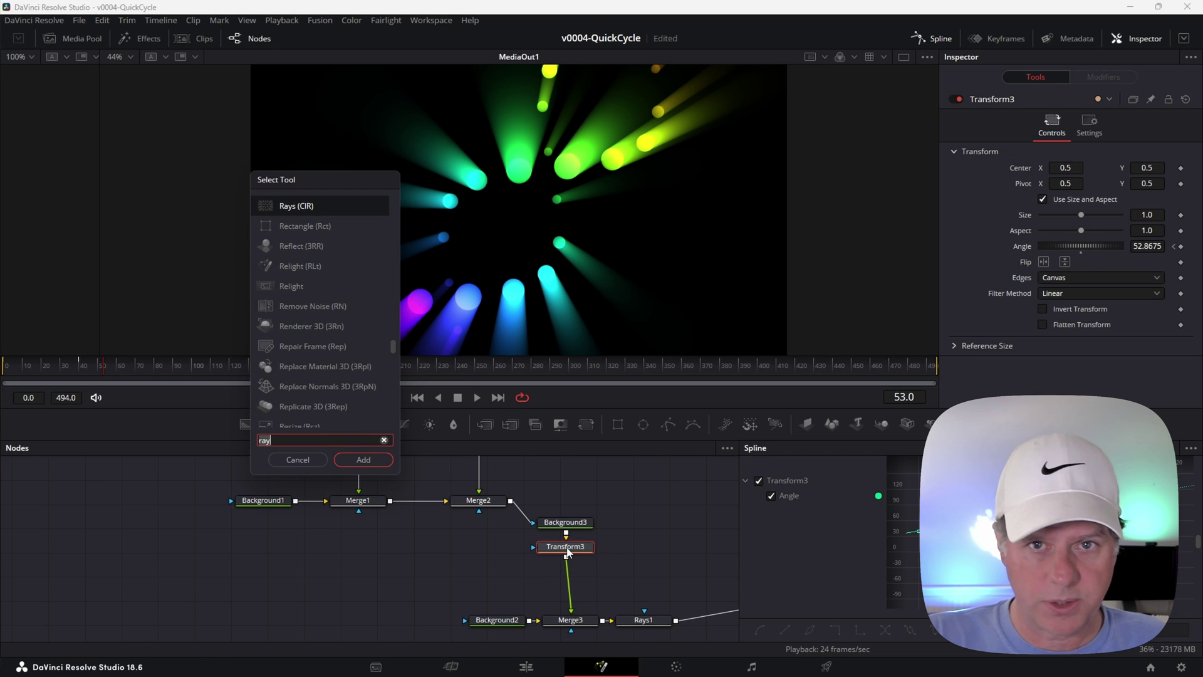
text(dir)
key(Return)
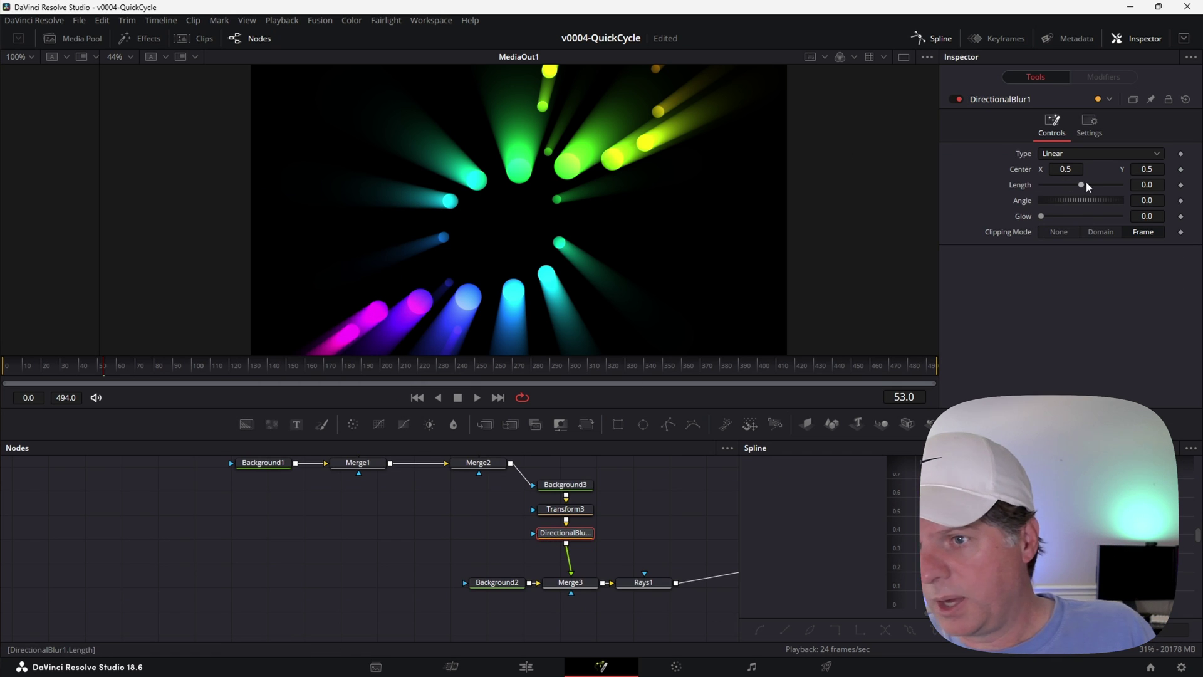
mouse_move(1080, 183)
mouse_down()
mouse_move(1132, 175)
mouse_move(1055, 215)
mouse_up()
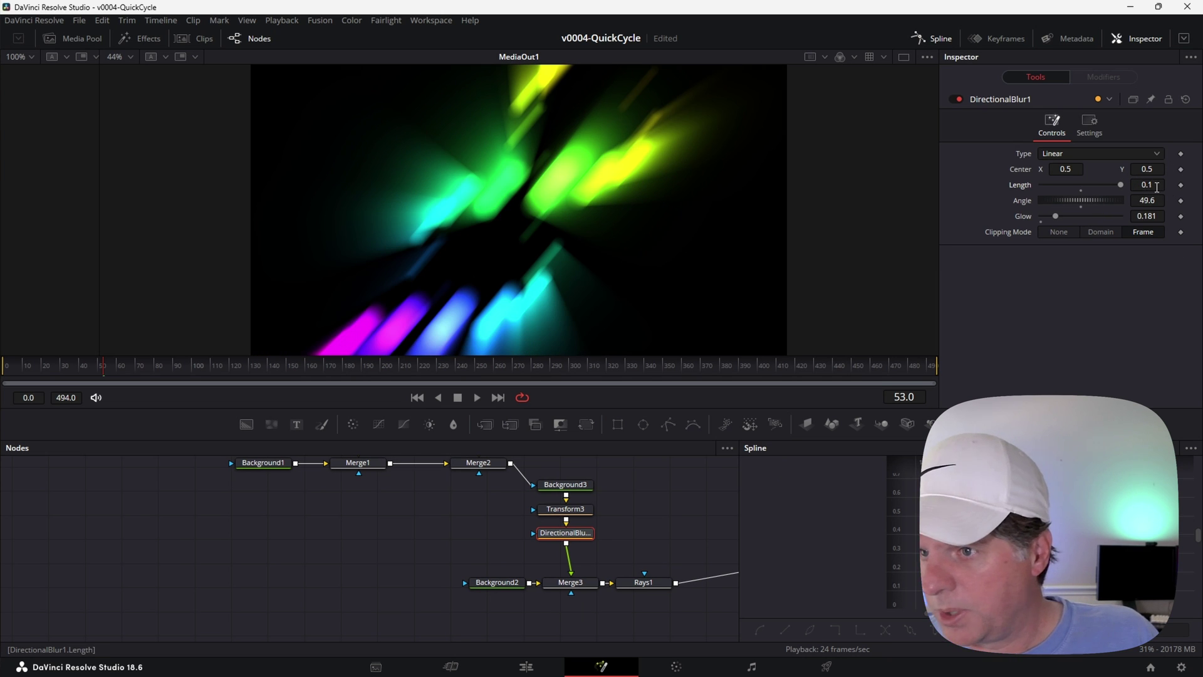
text(37)
key(Return)
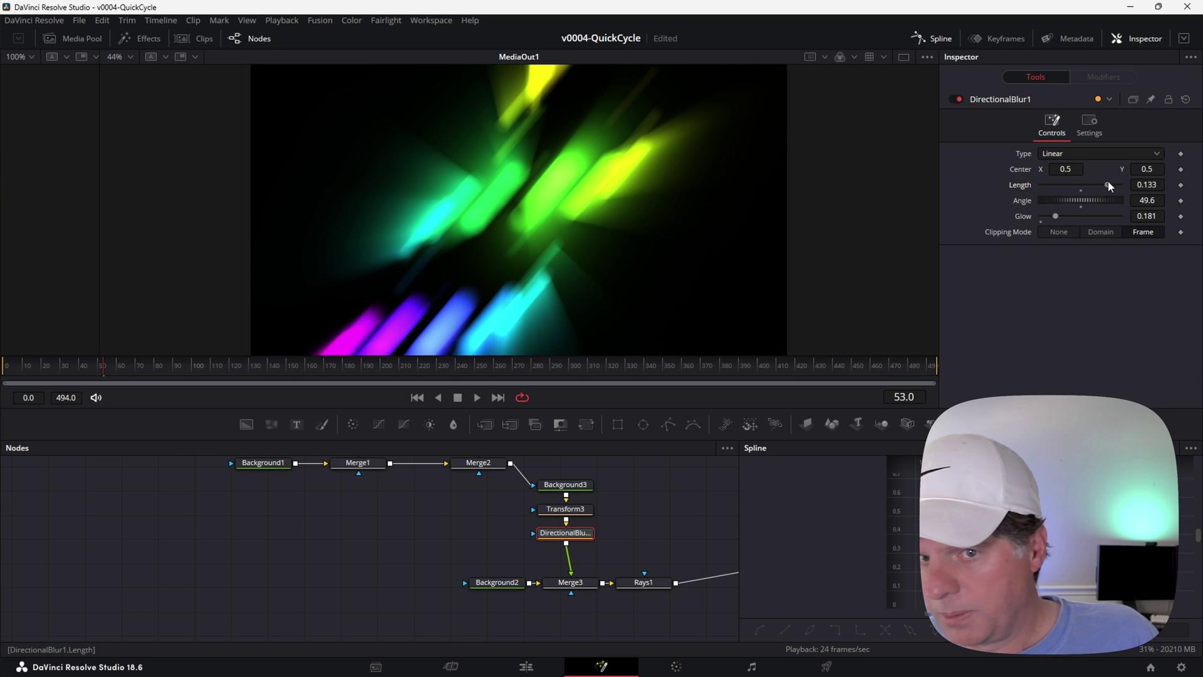
Reduce Rays1's Blend to 0.669 and play the animation from an early frame.
click(639, 588)
drag(1109, 172, 1094, 170)
click(47, 367)
key(space)
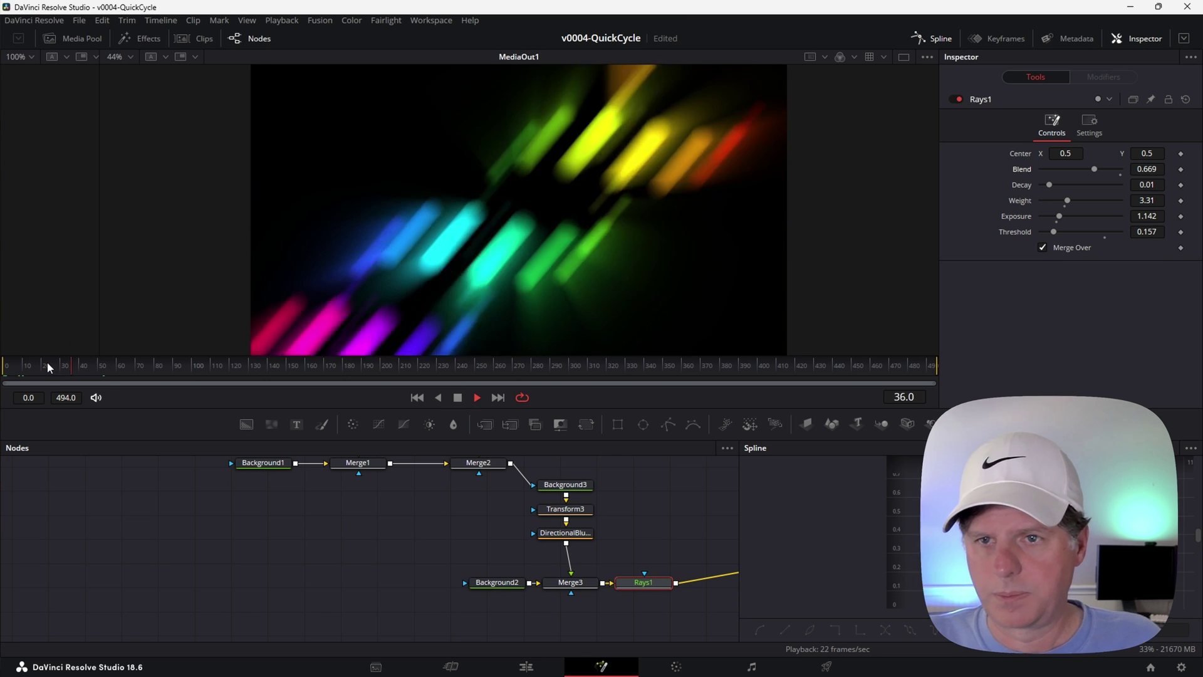